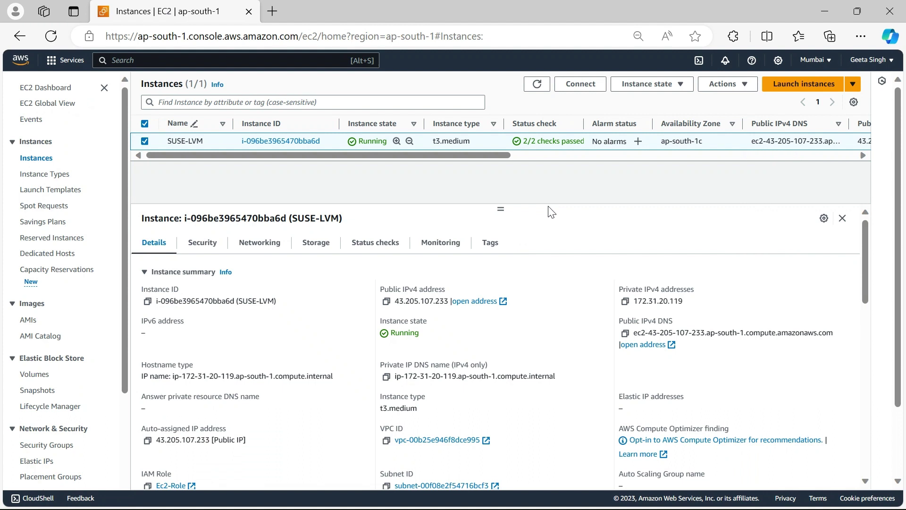
Review the instance's two 200 GiB volumes and copy its public IPv4 43.205.107.233.
left_click(316, 243)
left_click(174, 323)
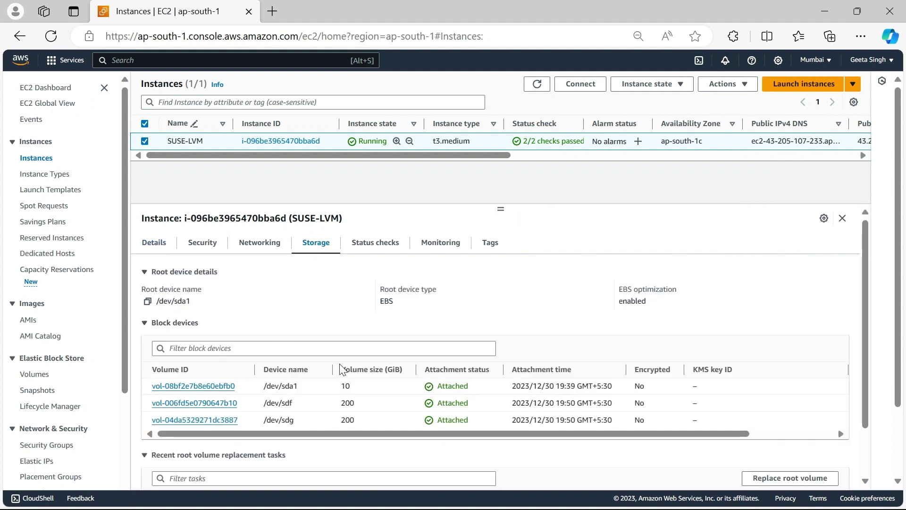
left_click_drag(365, 420, 151, 402)
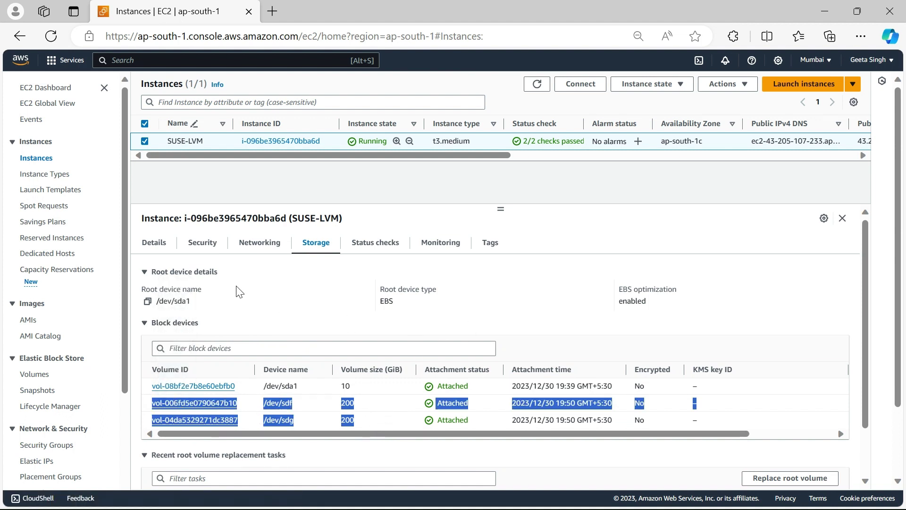
left_click(154, 243)
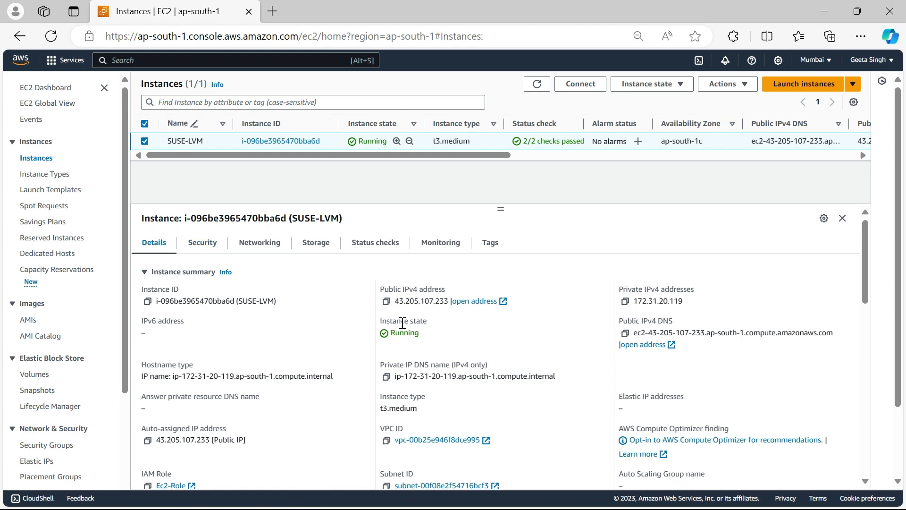
left_click(387, 302)
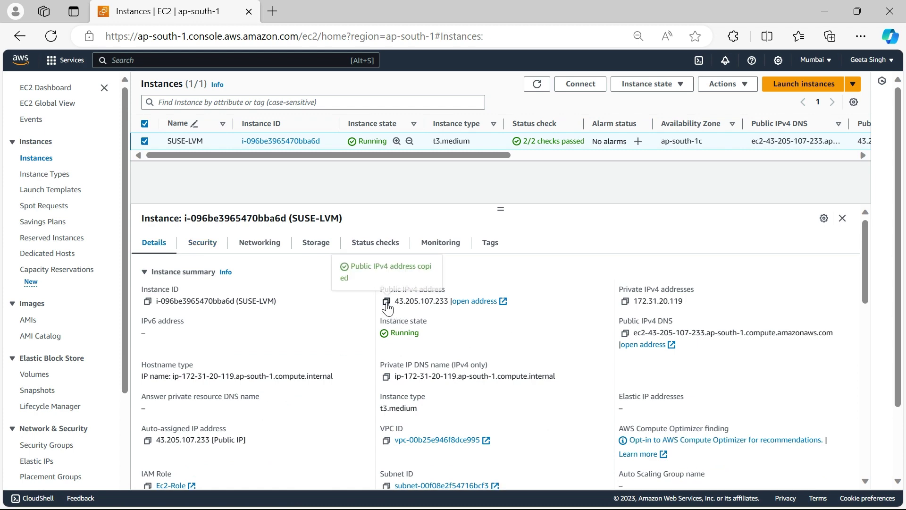
key("super")
type("pu")
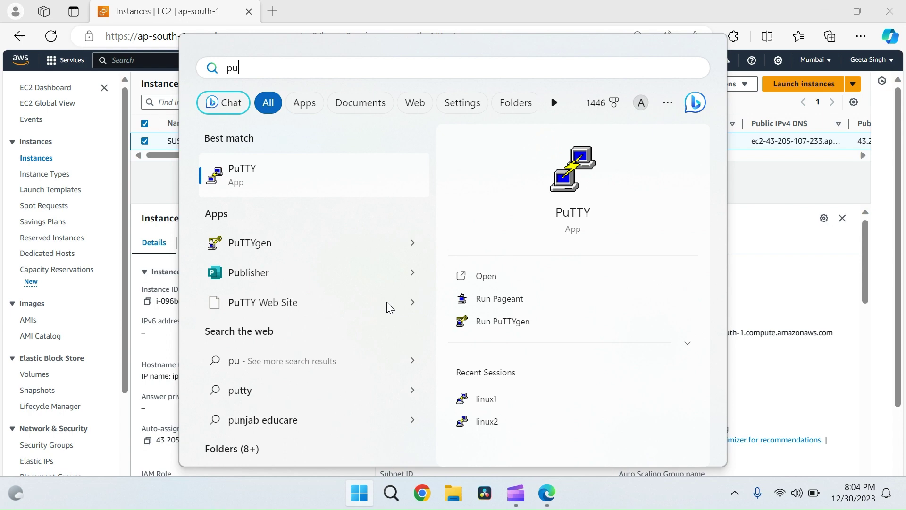
key("Return")
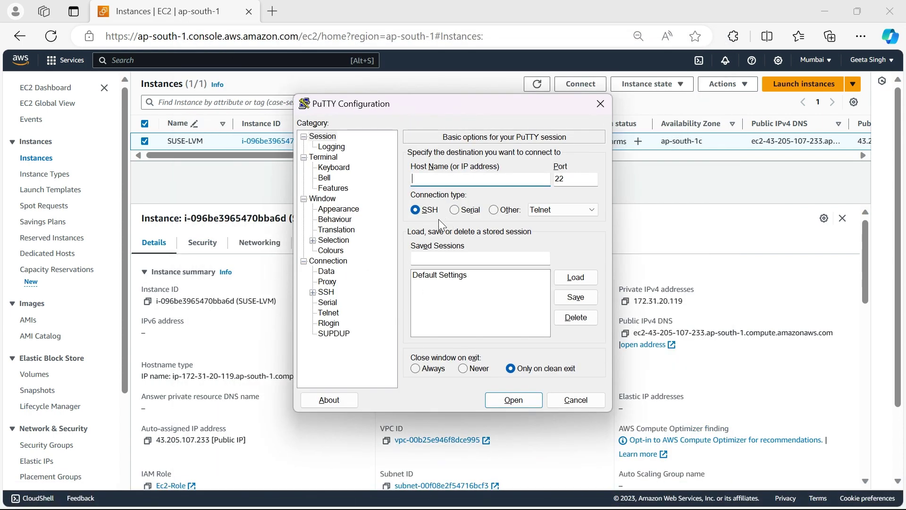
type("ec2-43-2")
type("05-1")
key("alt+Tab")
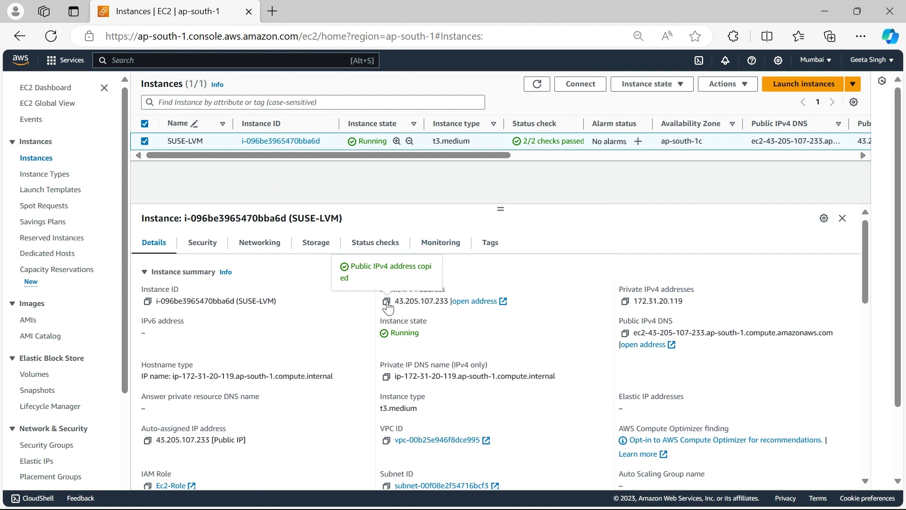
key("alt+Tab")
key("ctrl+v")
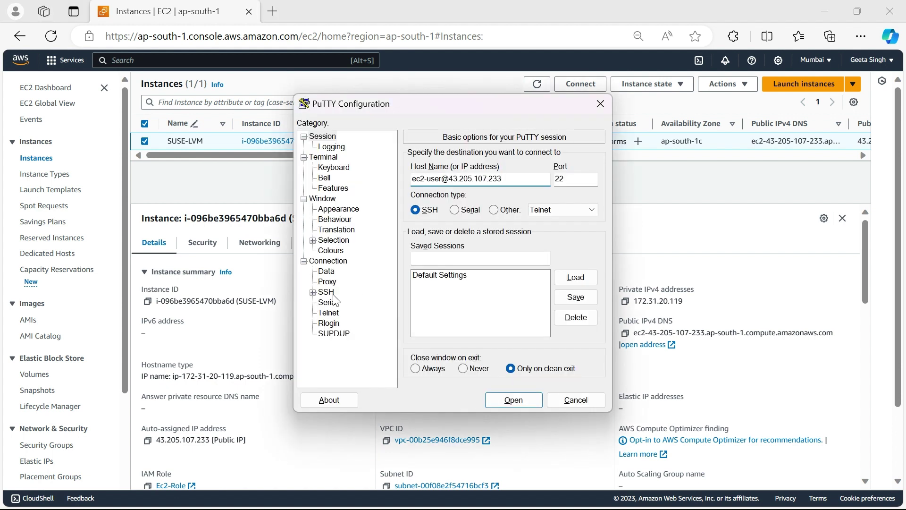
Load the downloaded Akash-Test-Key private key under SSH Auth Credentials.
left_click(312, 293)
left_click(349, 334)
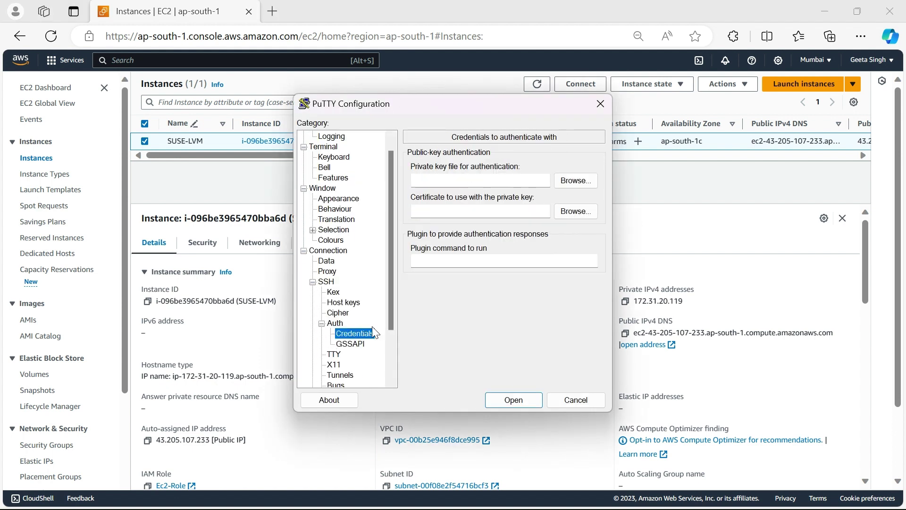
left_click(576, 182)
left_click(468, 243)
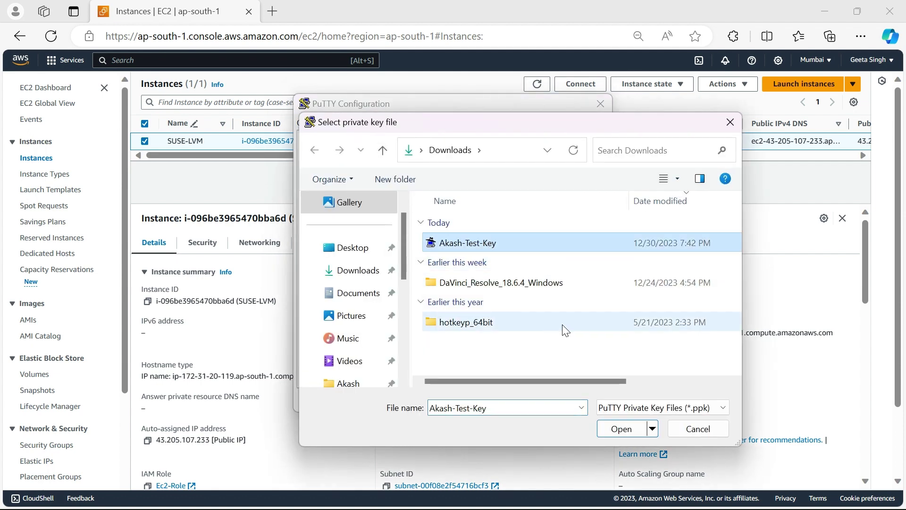
left_click(622, 427)
Connect, become root with sudo su, change to /, and maximize the terminal.
left_click(484, 396)
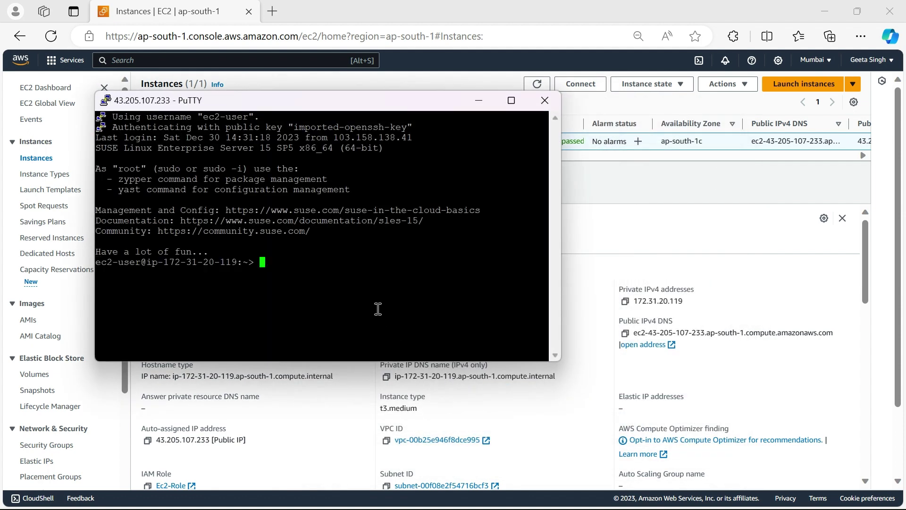
type("sudo su")
key("Return")
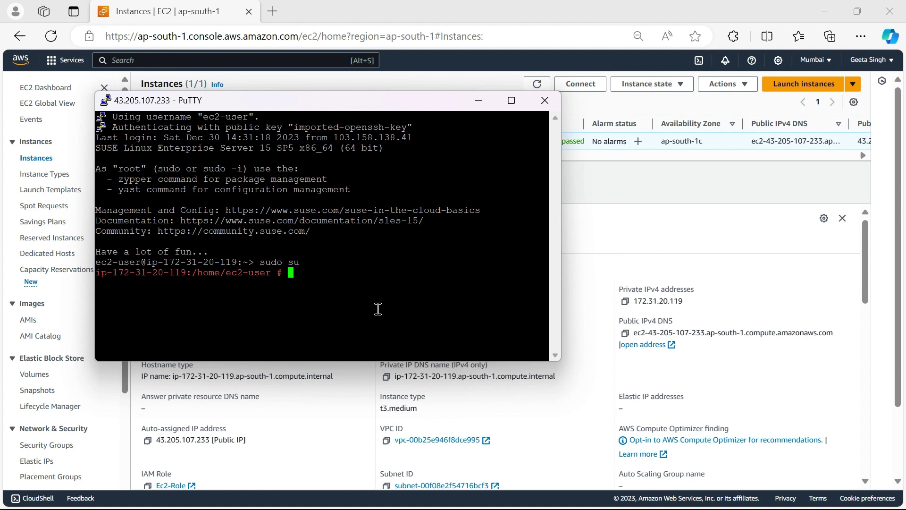
type("cd /")
key("Return")
key("super+Up")
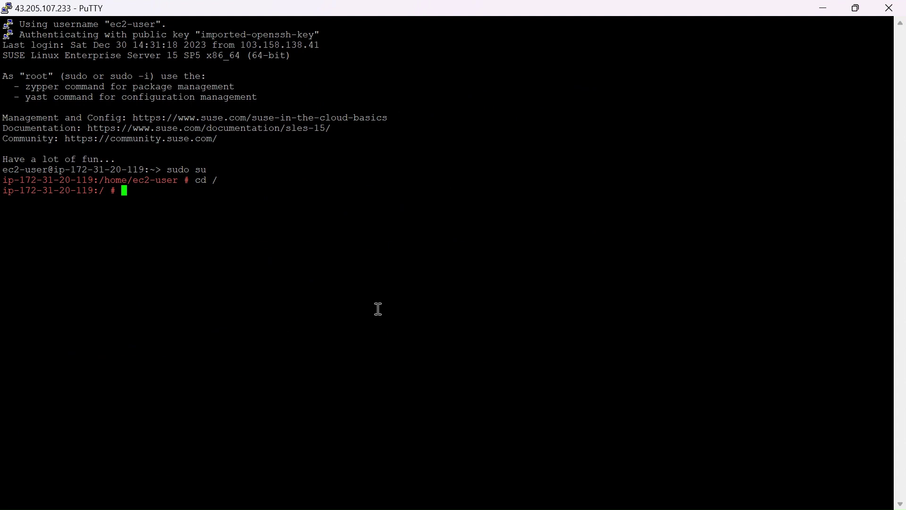
Check /hana/data, return to /, and run lsblk showing unmounted 200G nvme1n1 and nvme2n1.
type("cd /")
type("hana/data")
type("/")
key("Return")
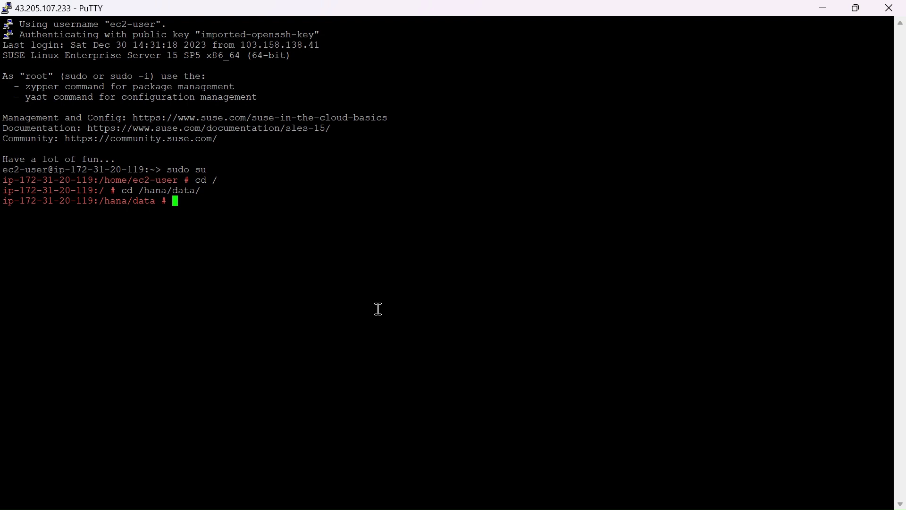
type("cd ")
type("/")
key("Return")
type("ls")
type("blk")
key("Return")
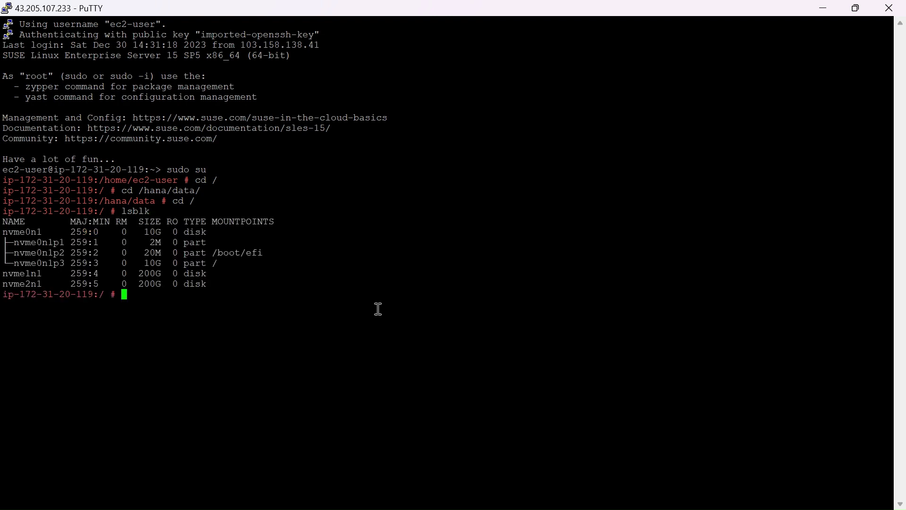
left_click_drag(223, 284, 3, 276)
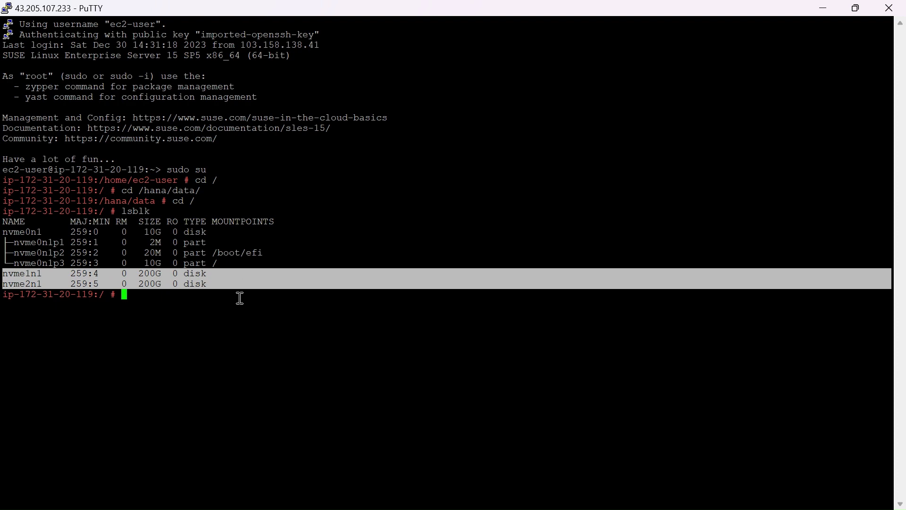
left_click(208, 311)
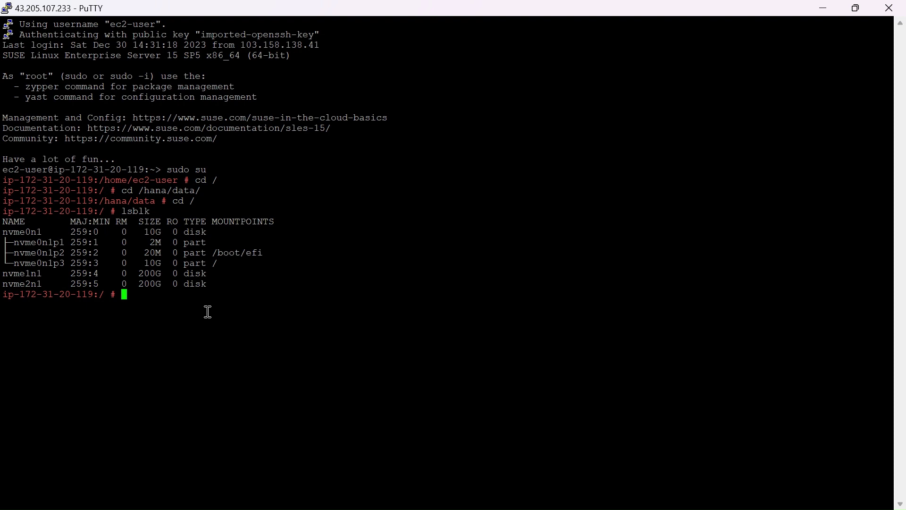
Run mkfs.xfs on /dev/nvme1n1 and /dev/nvme2n1, then clear the screen with Ctrl+L.
type("mk")
type("fs.xfs ")
type("/dev")
type("/nvm")
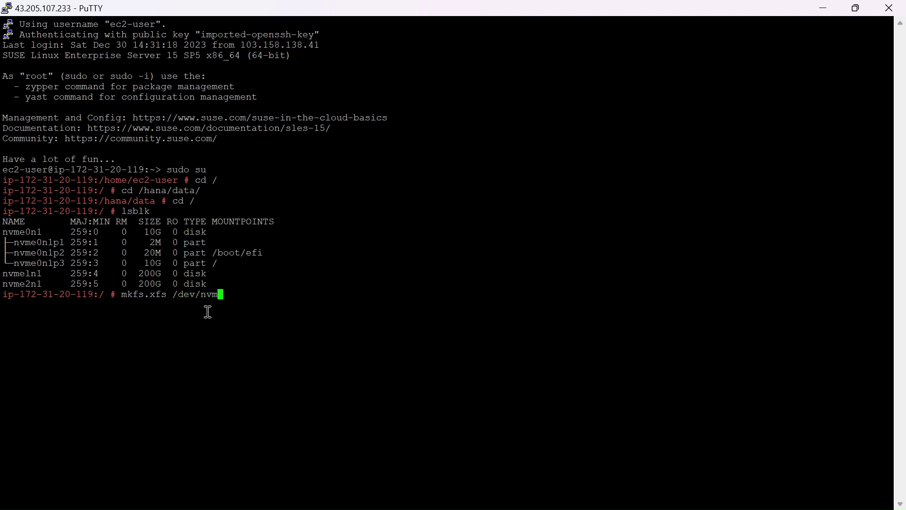
type("e1n1")
key("Return")
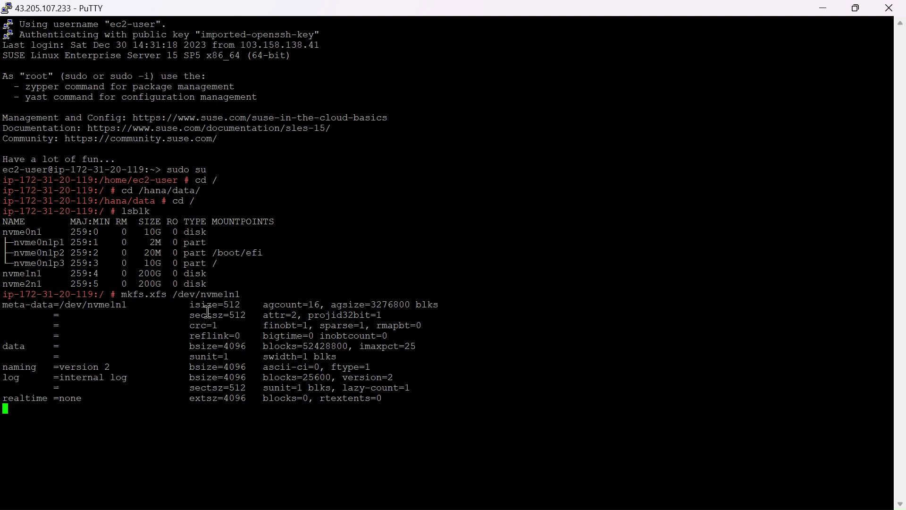
key("Up")
key("Left")
key("Left")
key("BackSpace")
type("2")
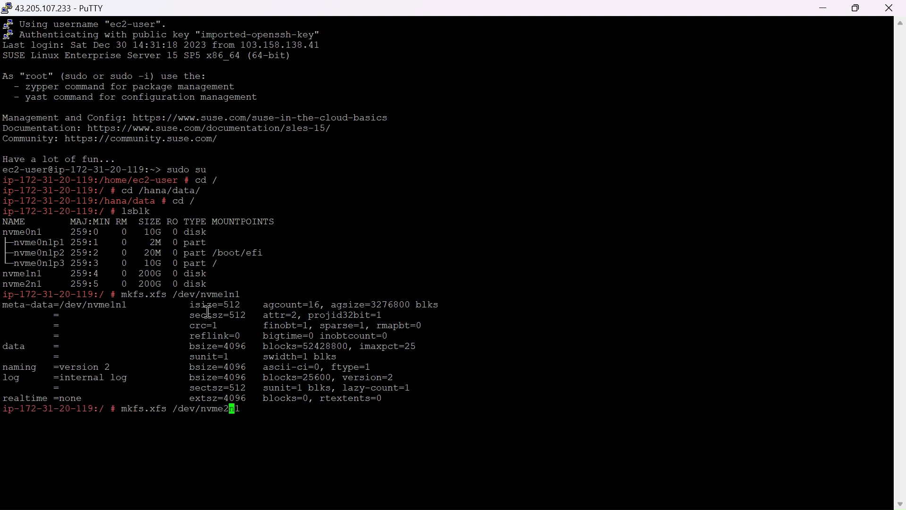
key("Return")
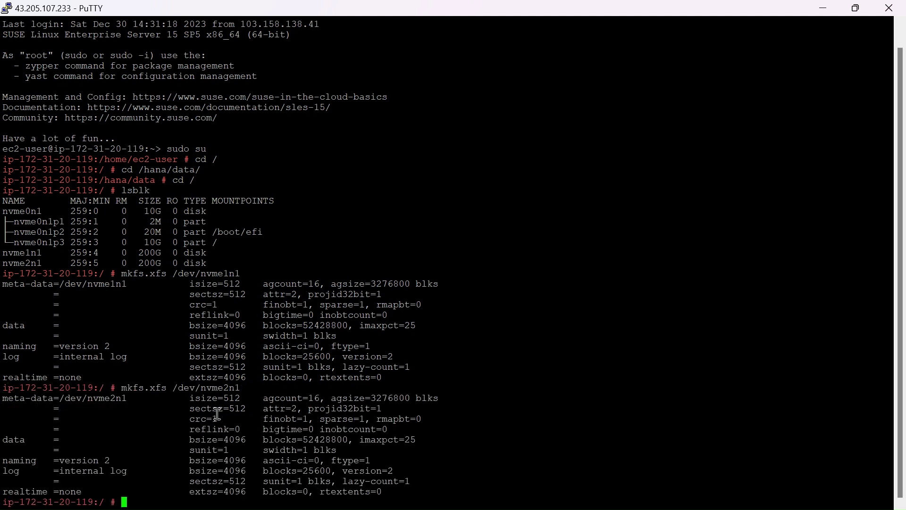
left_click_drag(14, 253, 42, 263)
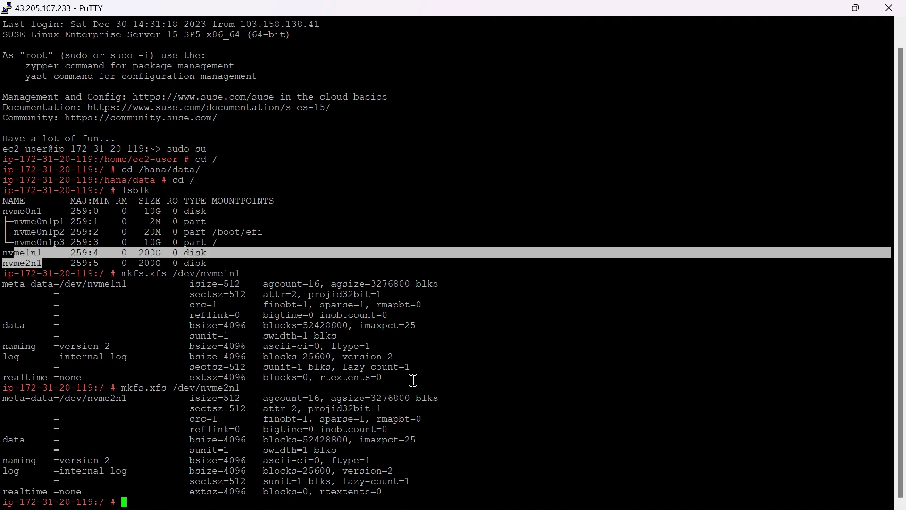
left_click(503, 405)
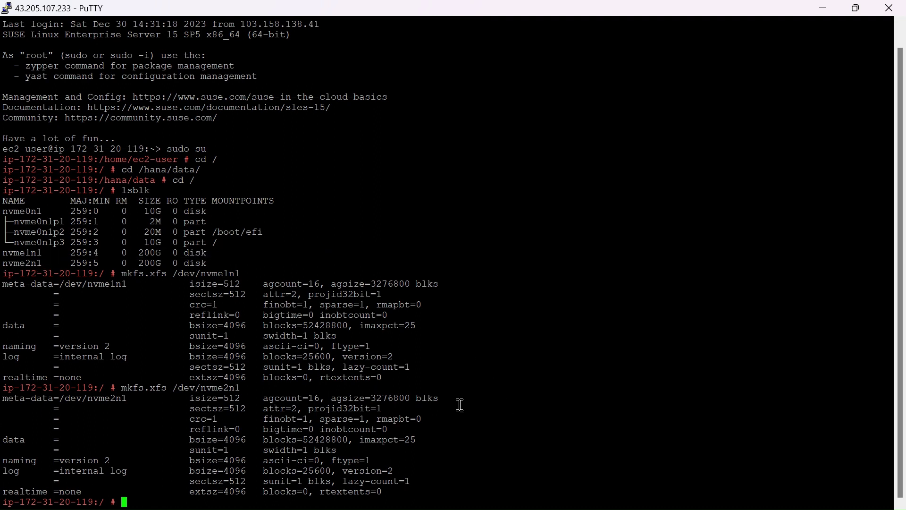
key("ctrl+l")
Run yast and open System > Partitioner in the YaST Control Center.
type("yast")
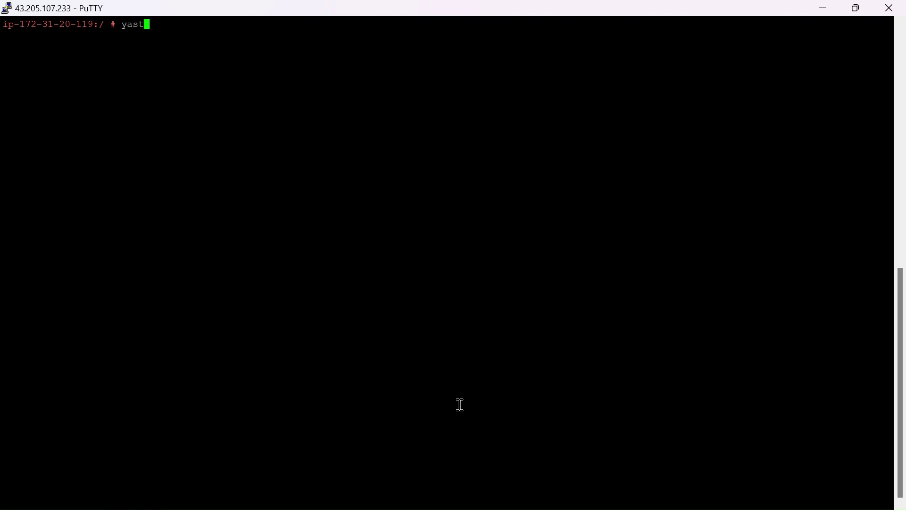
key("Return")
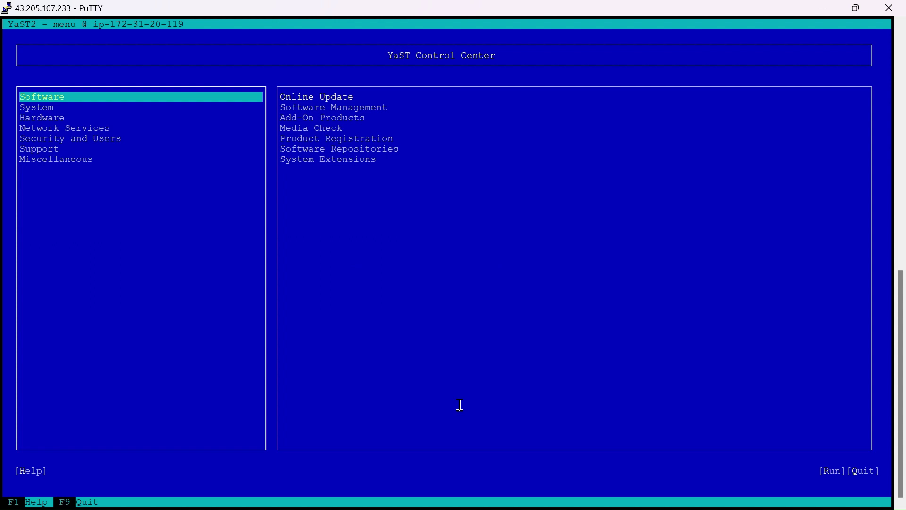
key("Down")
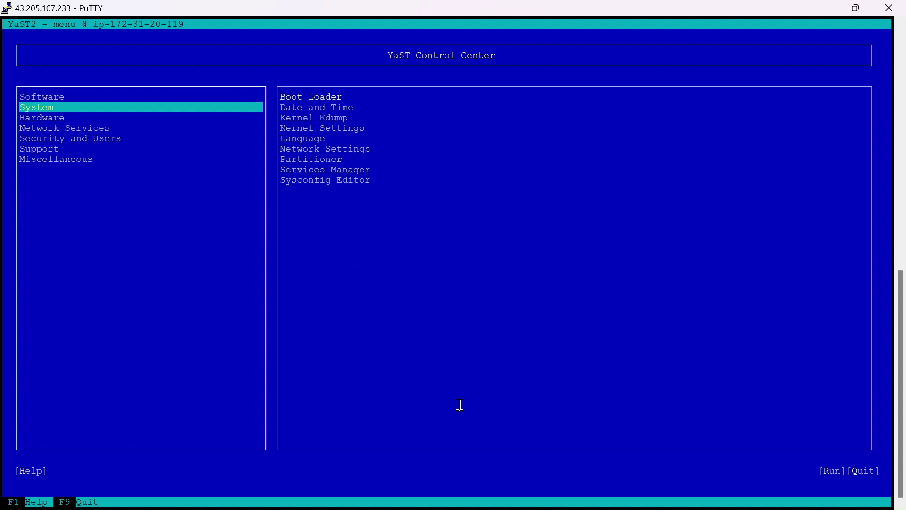
key("Down")
key("Up")
key("Tab")
key("Down")
key("Down")
key("Down")
key("Down")
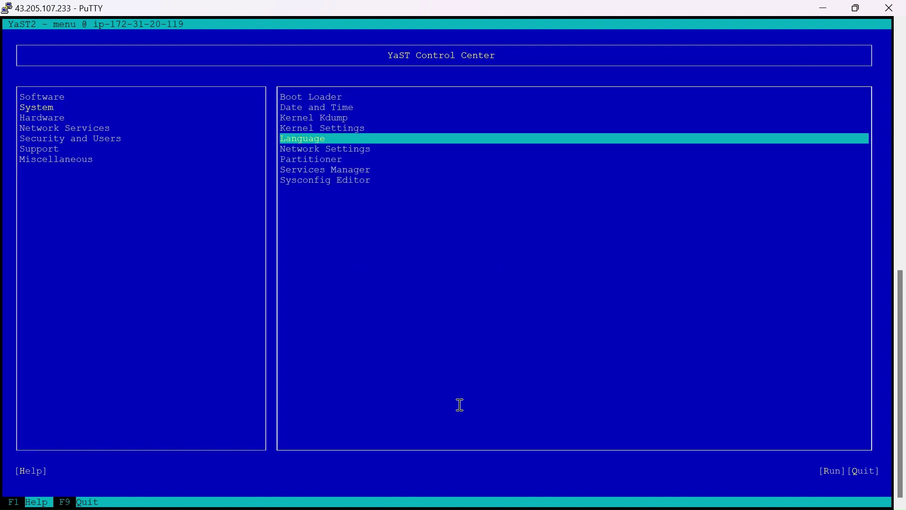
key("Down")
key("Down")
key("Return")
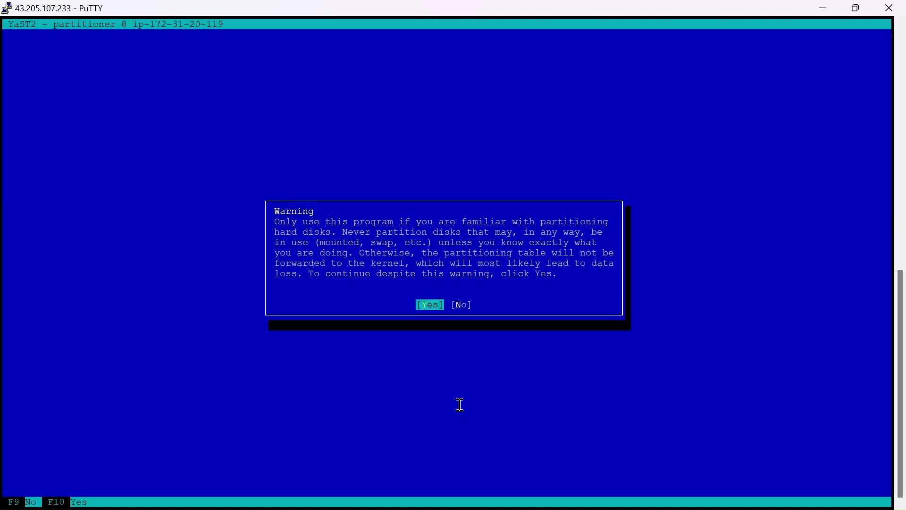
Accept the partitioning warning and storage issues dialog, then browse the Partitioner menus.
key("Return")
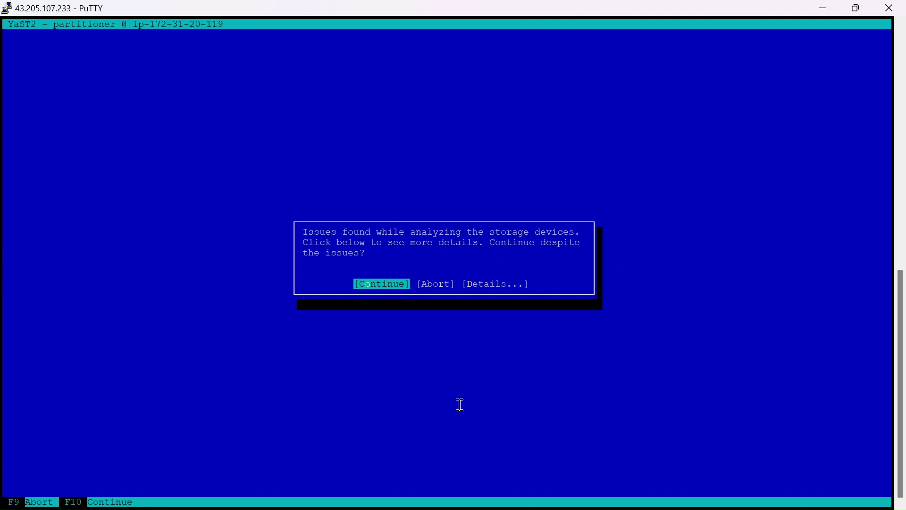
key("Return")
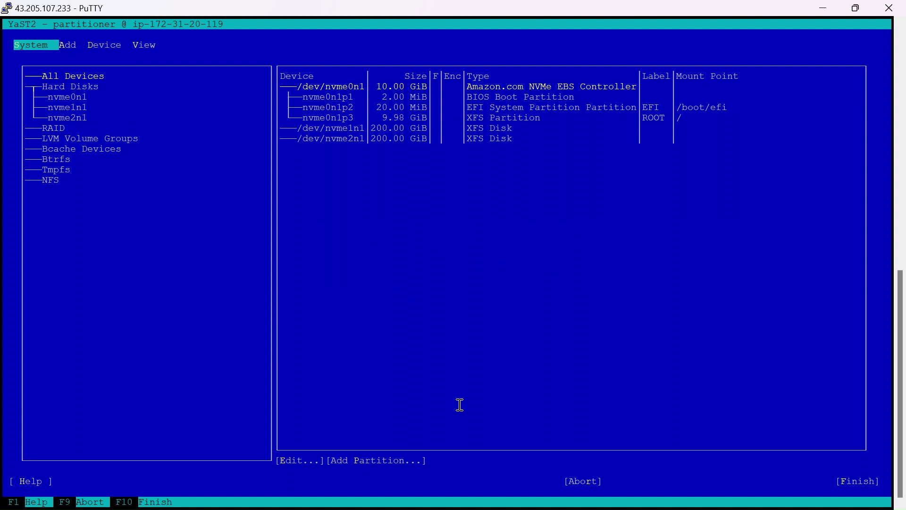
key("Return")
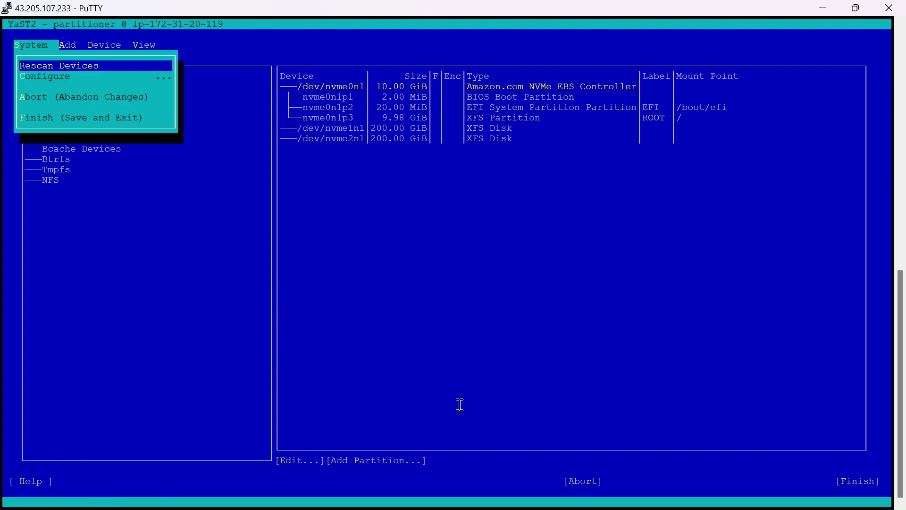
key("Up")
key("Down")
key("Escape")
key("Right")
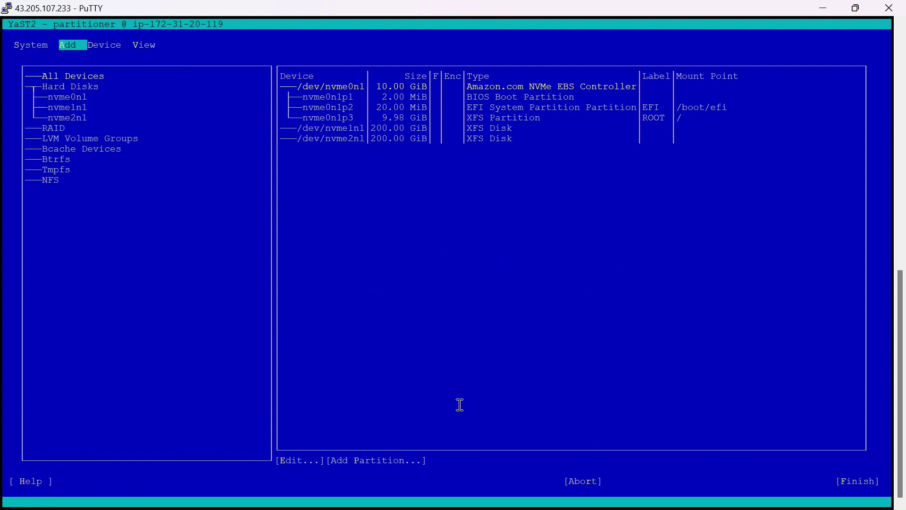
key("Left")
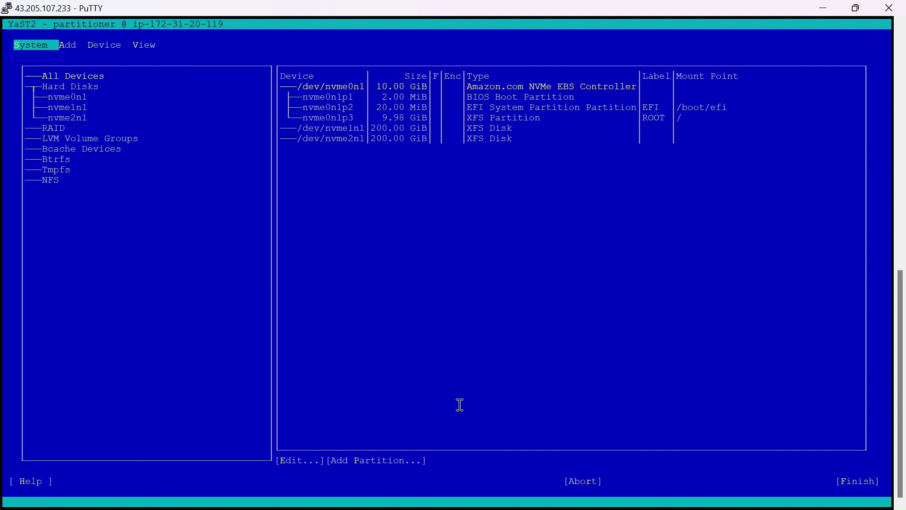
Select LVM Volume Groups in the device tree and reach Add Volume Group.
key("Tab")
key("Tab")
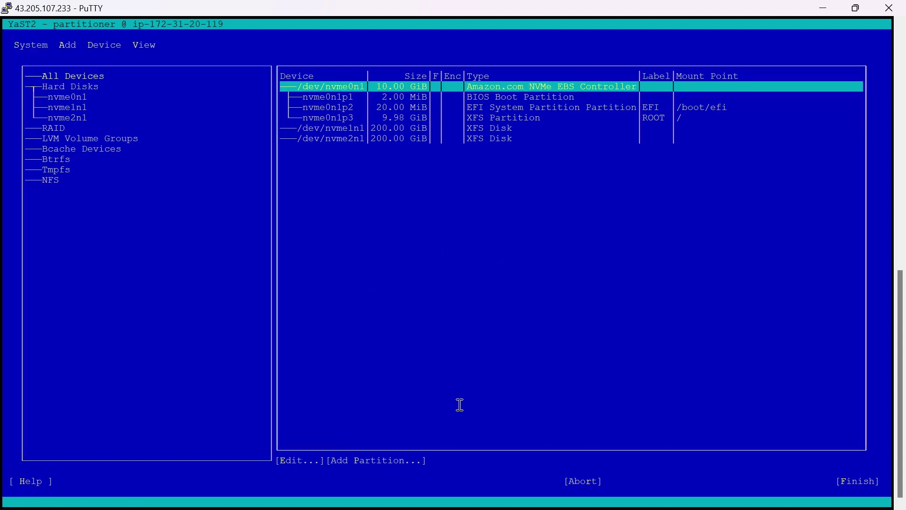
key("shift+Tab")
key("Down")
key("Down")
key("Down")
key("Down")
key("Down")
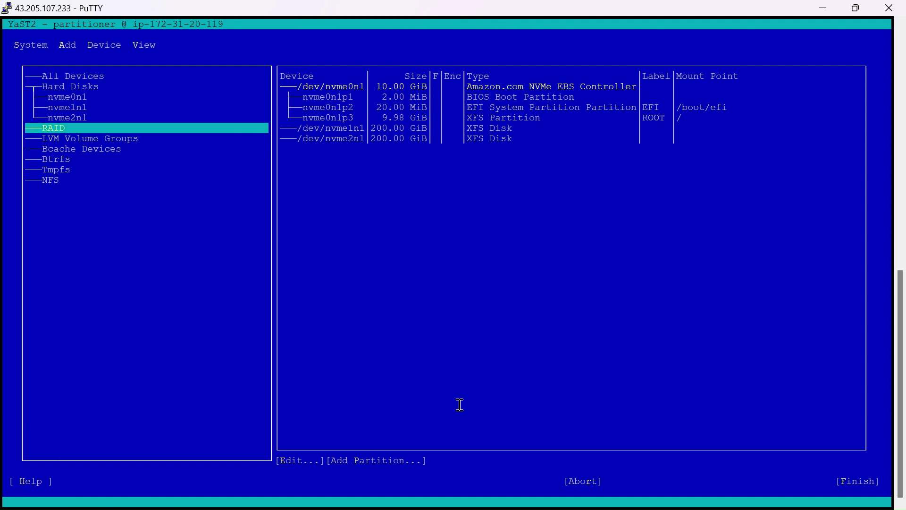
key("Down")
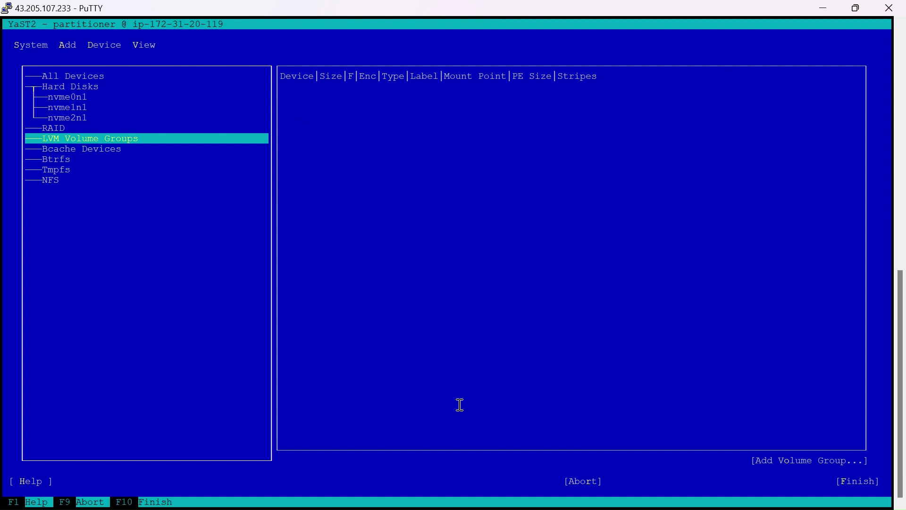
key("Tab")
key("Tab")
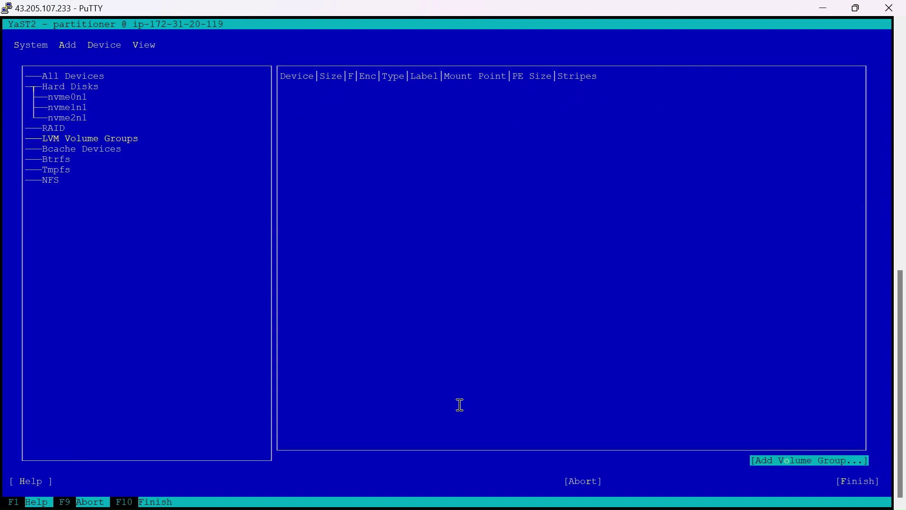
Name the volume group hana-data-vg, add /dev/nvme1n1 and /dev/nvme2n1, and confirm.
key("Return")
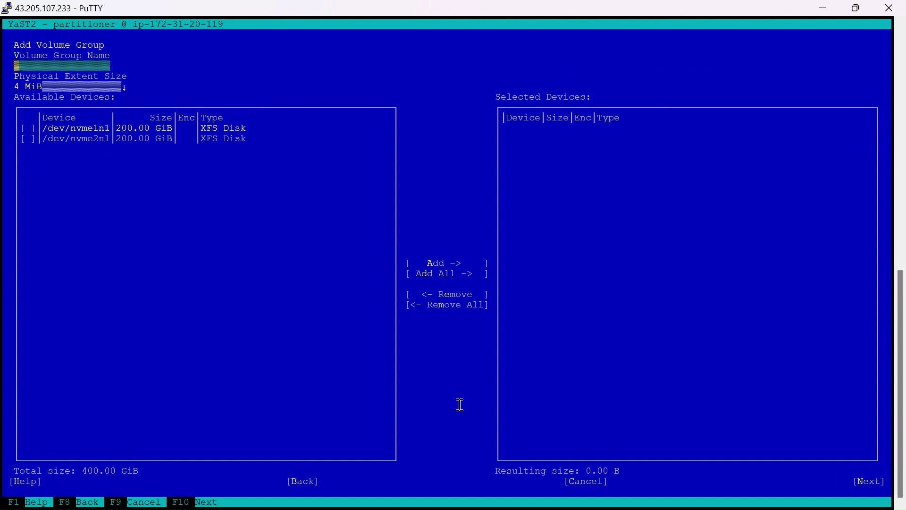
type("hana")
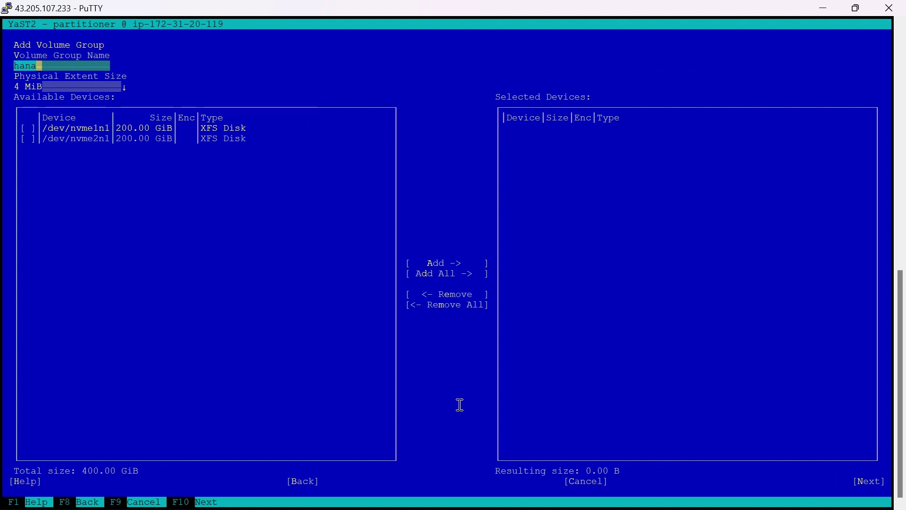
type("-data")
type("-vg")
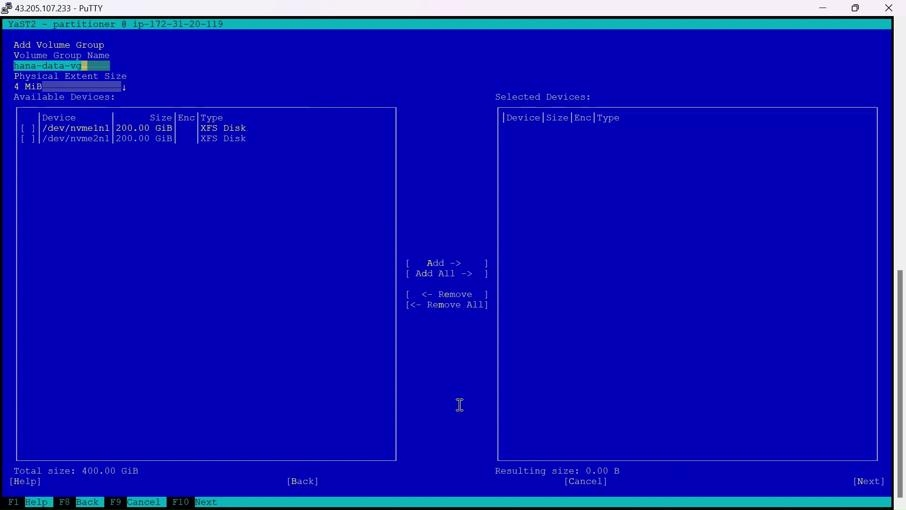
key("Tab")
key("Tab")
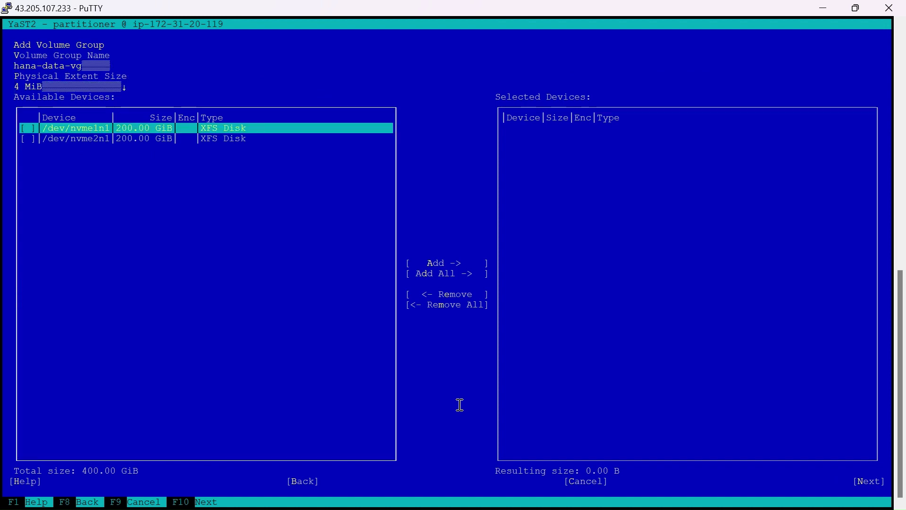
key("alt+a")
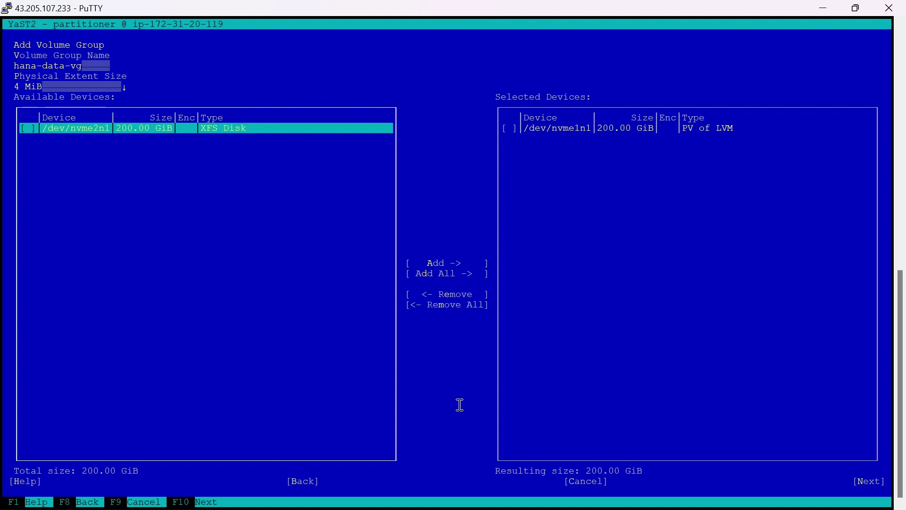
key("alt+a")
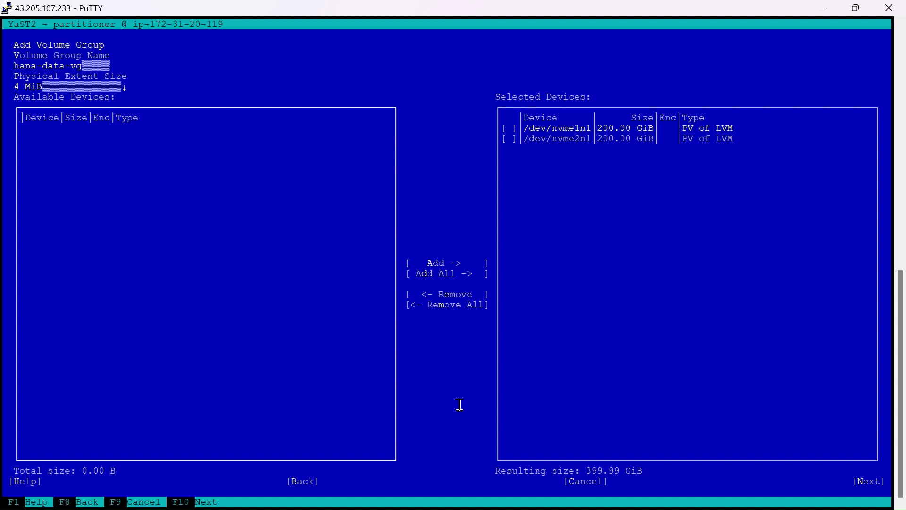
key("Tab")
key("Tab")
key("Tab")
key("Tab")
key("Tab")
key("Tab")
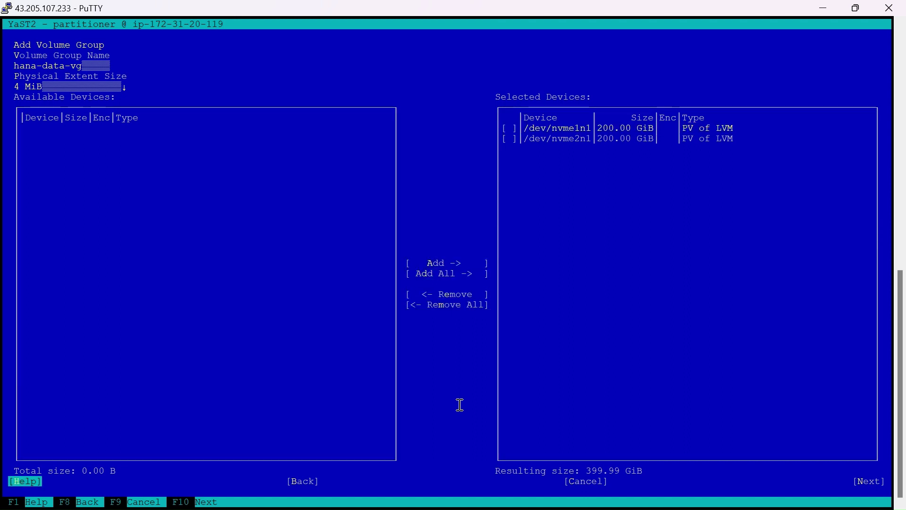
key("Tab")
key("Tab")
key("Tab")
key("Return")
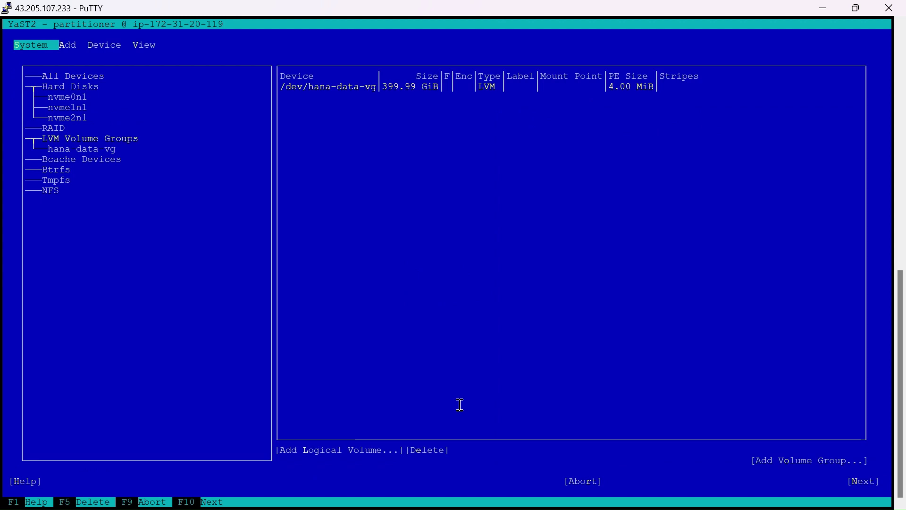
Add a normal logical volume named hana-data-lv on hana-data-vg.
key("Tab")
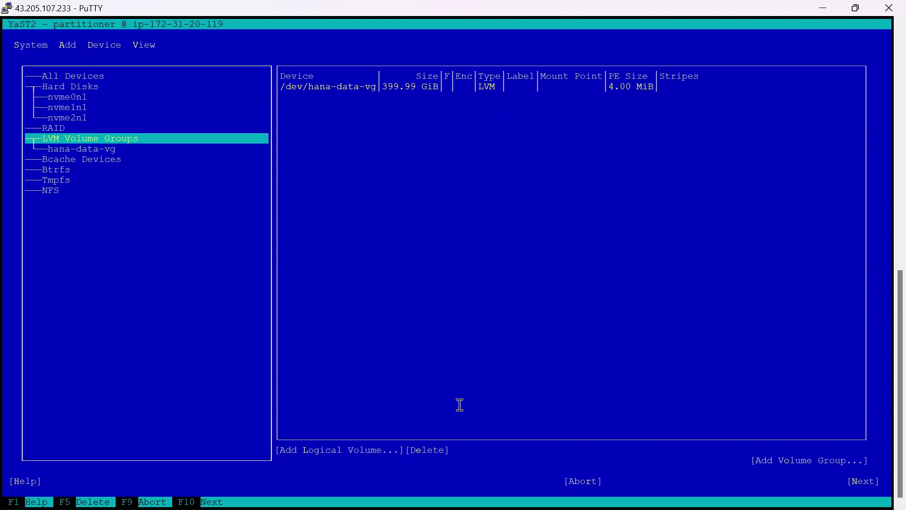
key("Tab")
key("Tab")
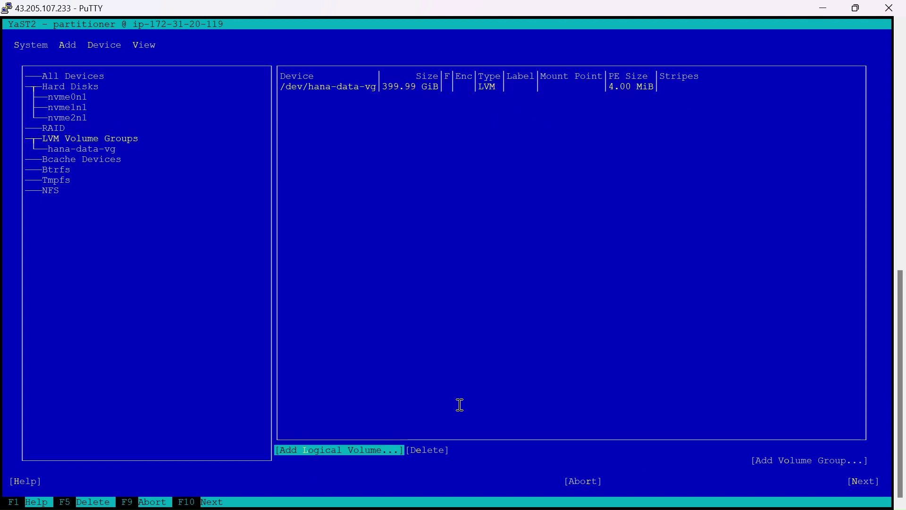
key("Return")
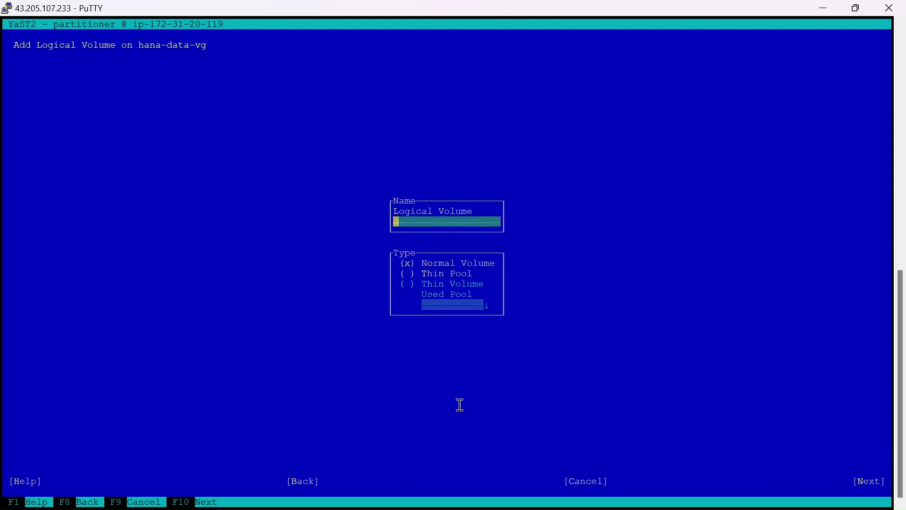
type("hana")
type("-data")
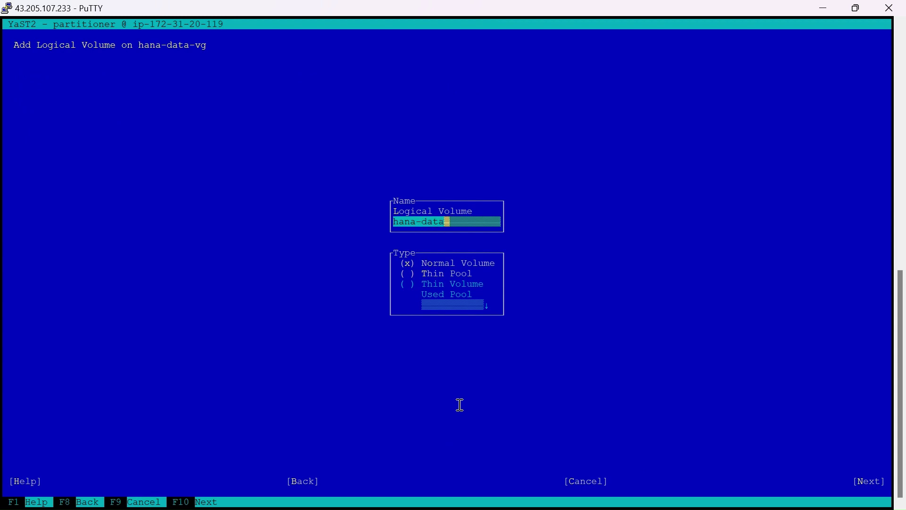
type("-l")
type("v")
key("Tab")
key("Tab")
key("Tab")
key("Tab")
key("Tab")
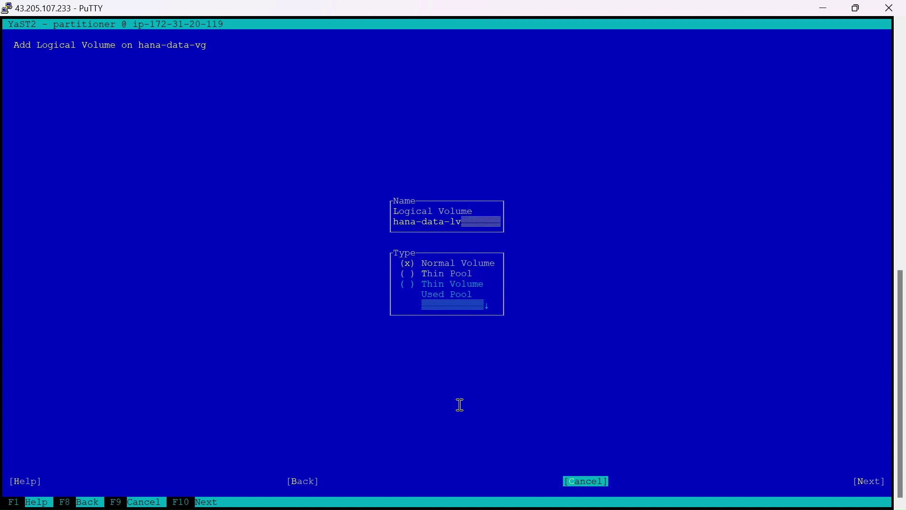
key("Tab")
Keep maximum size for hana-data-lv and set its stripe size to 256 KiB.
key("Return")
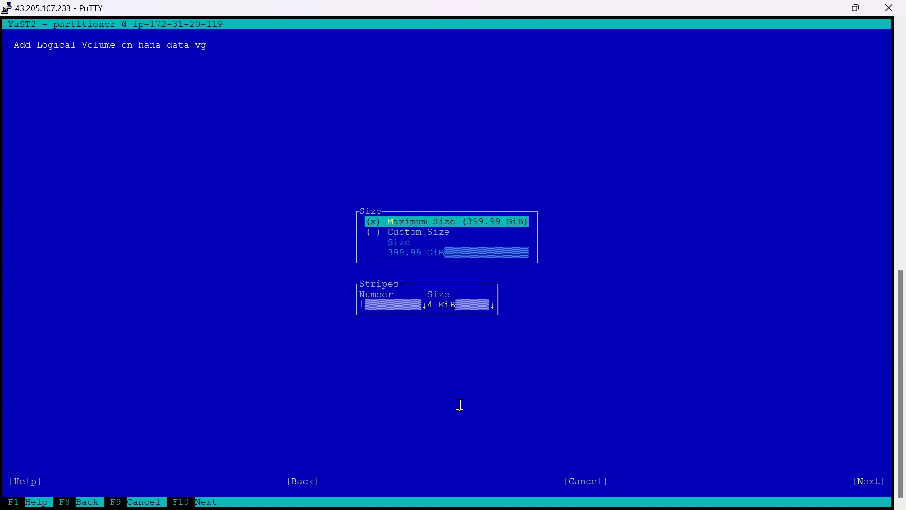
key("Tab")
key("Tab")
key("Tab")
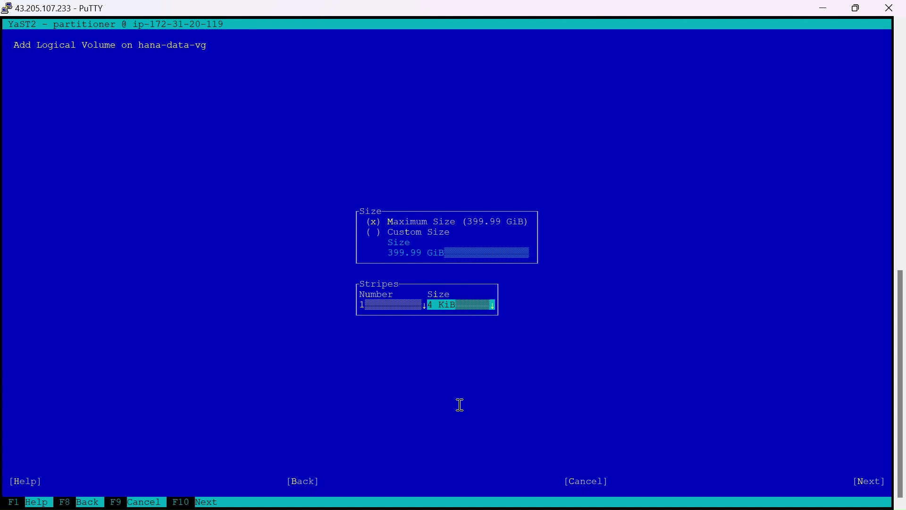
key("Down")
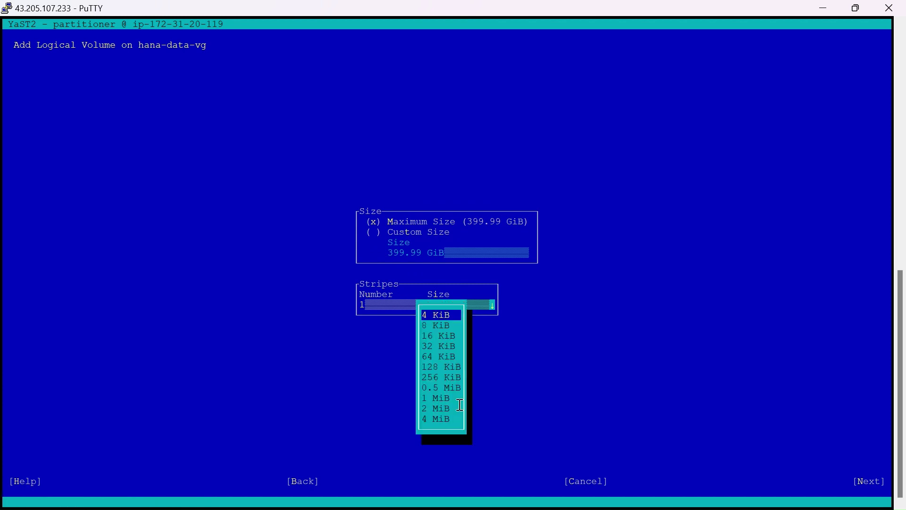
key("Down")
key("Down")
key("Down")
key("Down")
key("Down")
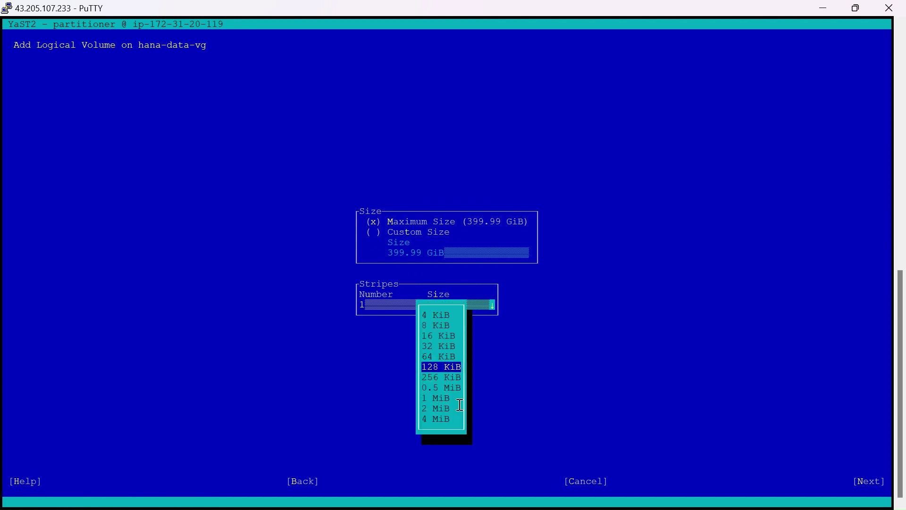
key("Down")
key("Return")
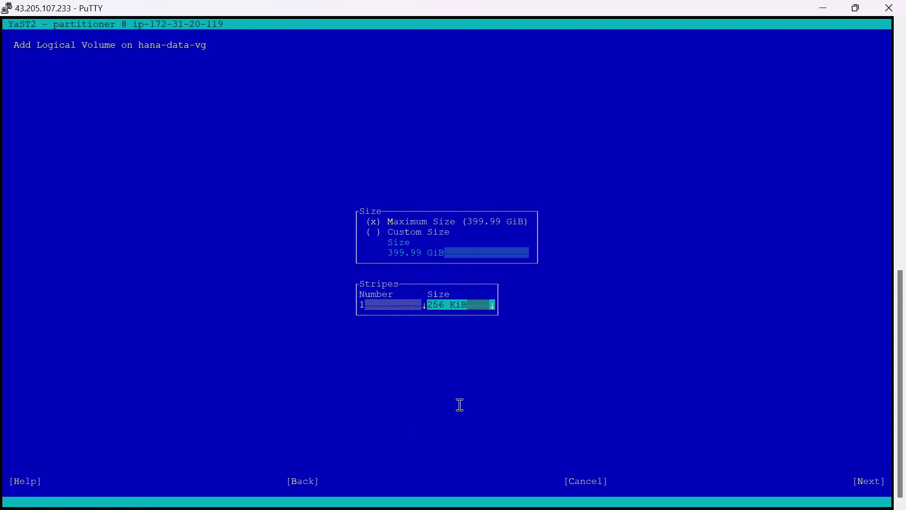
key("Tab")
key("Tab")
key("Tab")
key("Tab")
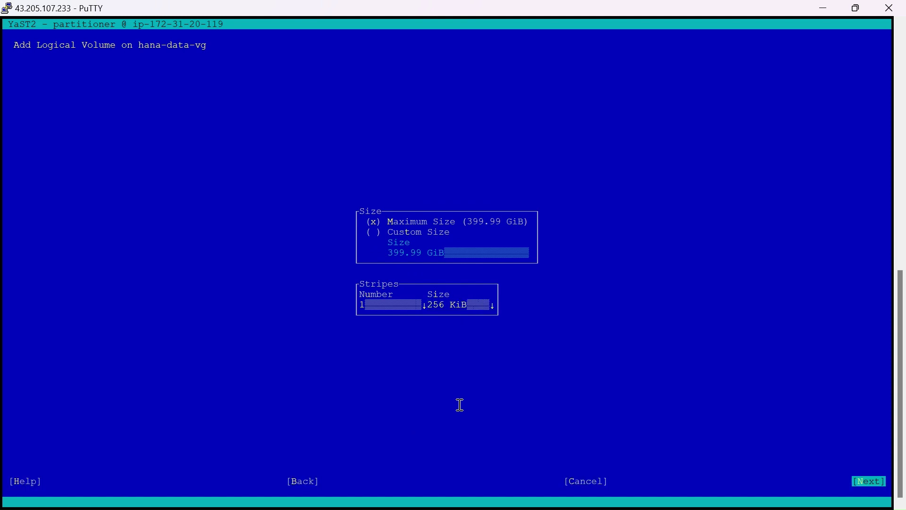
key("Return")
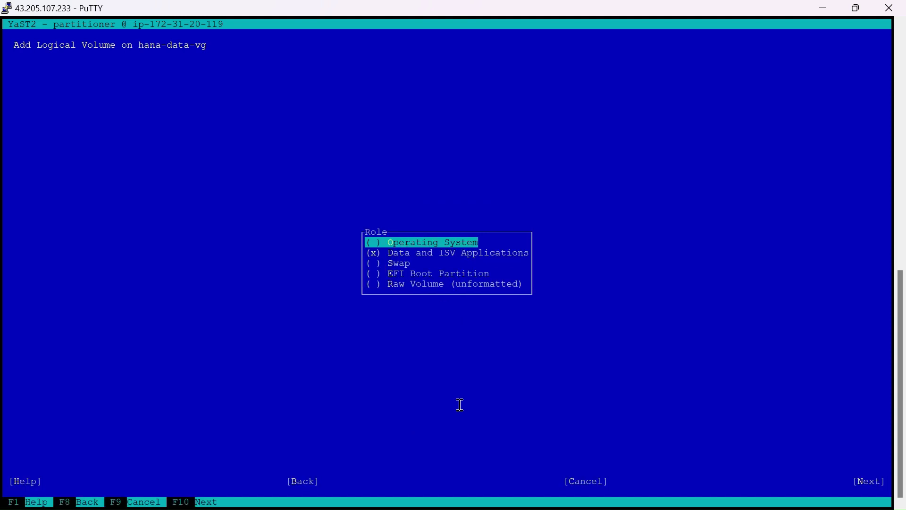
Keep the Data and ISV Applications role for the logical volume.
key("Tab")
key("Tab")
key("Tab")
key("Tab")
key("Tab")
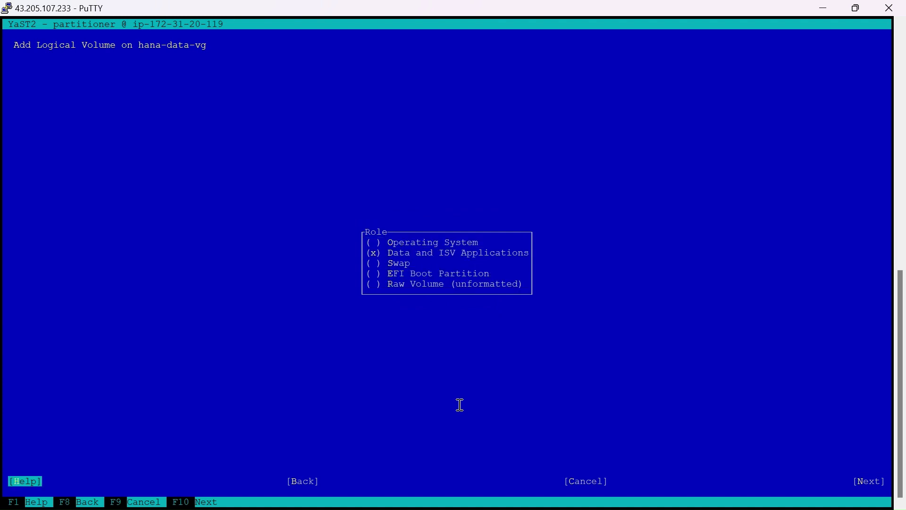
key("Tab")
key("Tab")
key("Tab")
key("Return")
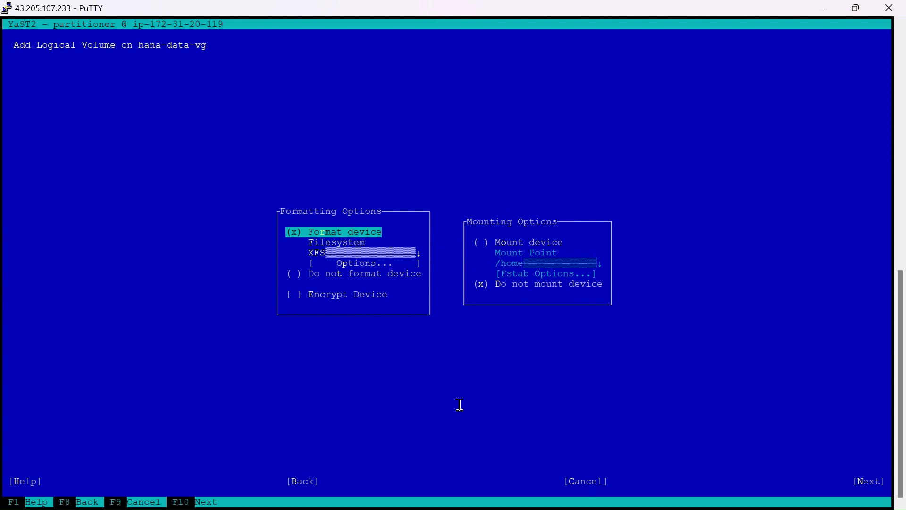
Keep XFS formatting and set the volume to mount at /hana/data.
key("Tab")
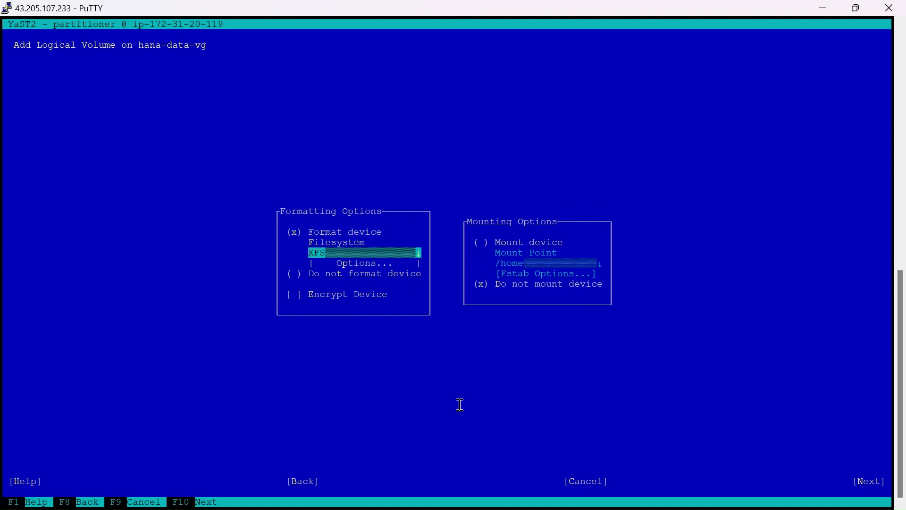
key("Tab")
key("Tab")
key("Tab")
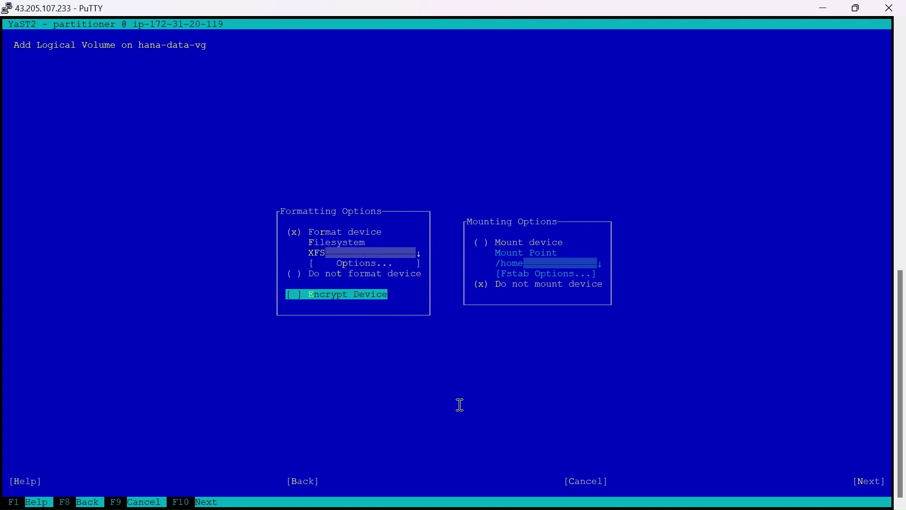
key("Tab")
key("space")
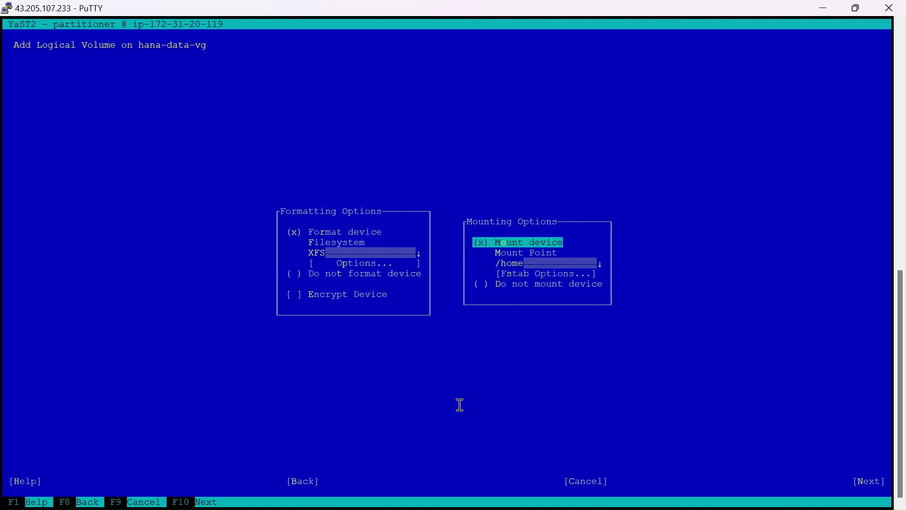
key("Tab")
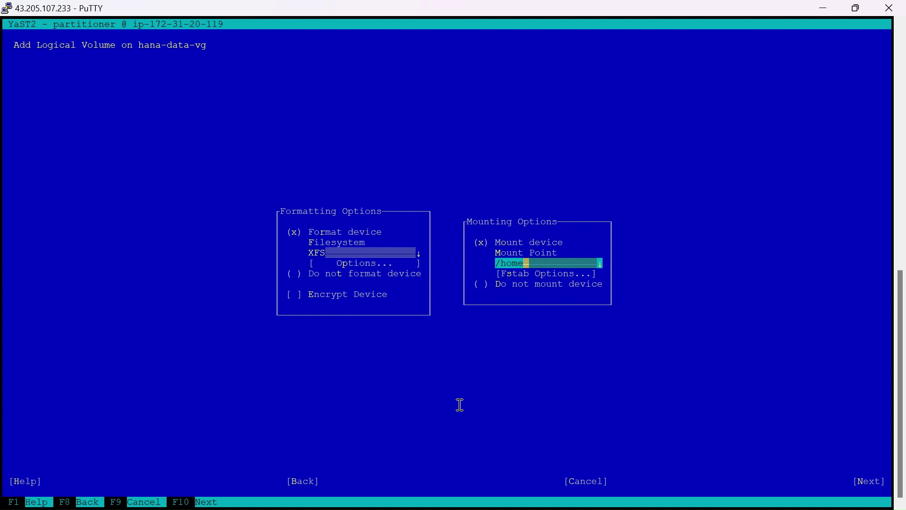
key("BackSpace")
key("BackSpace")
key("BackSpace")
key("BackSpace")
type("ha")
type("na/data")
key("Tab")
key("Tab")
key("Tab")
key("Tab")
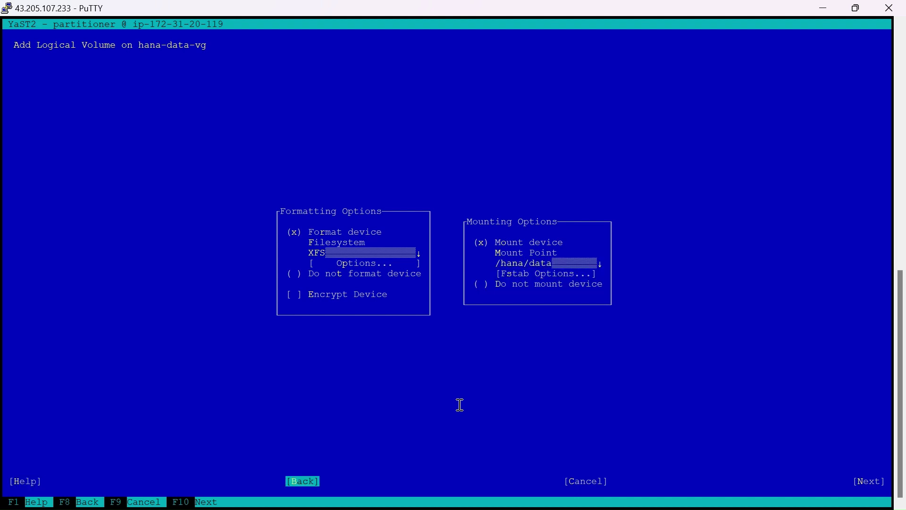
key("Tab")
key("Tab")
Finish adding hana-data-lv and continue to the partitioning changes summary.
key("Return")
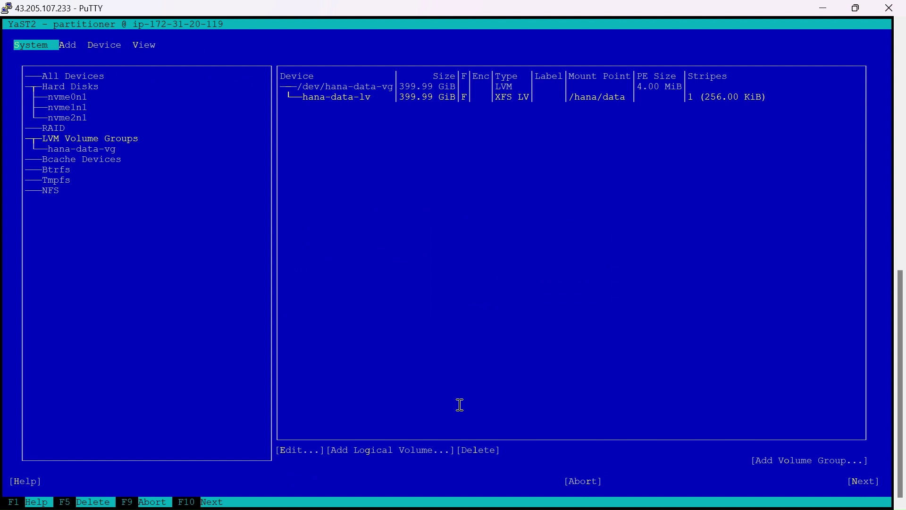
key("Tab")
key("Tab")
key("Tab")
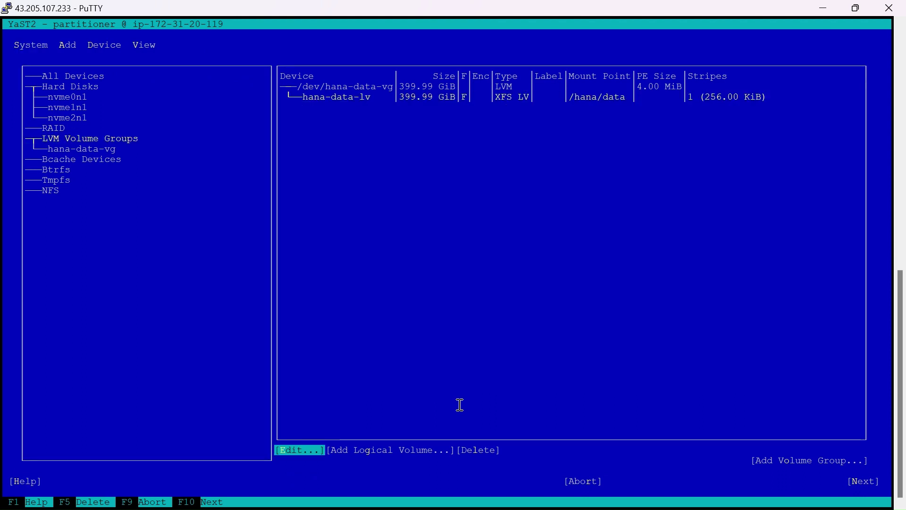
key("Tab")
key("Tab")
key("Tab")
key("Tab")
key("Tab")
key("Tab")
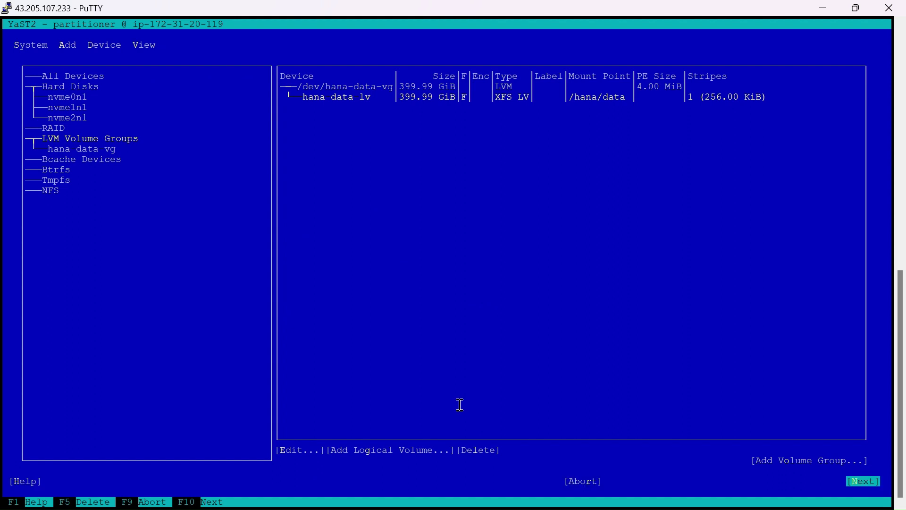
key("Return")
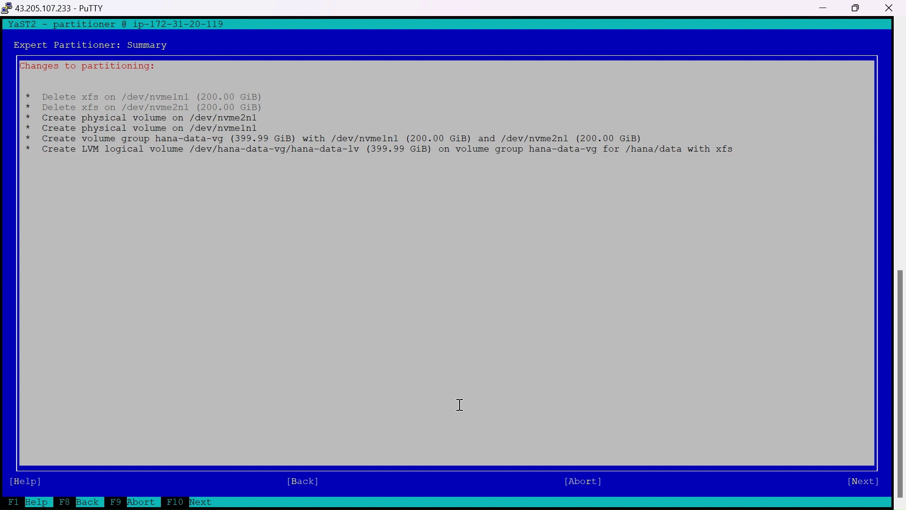
Apply the hana-data-vg and hana-data-lv changes, then quit YaST to the root shell.
key("Tab")
key("Tab")
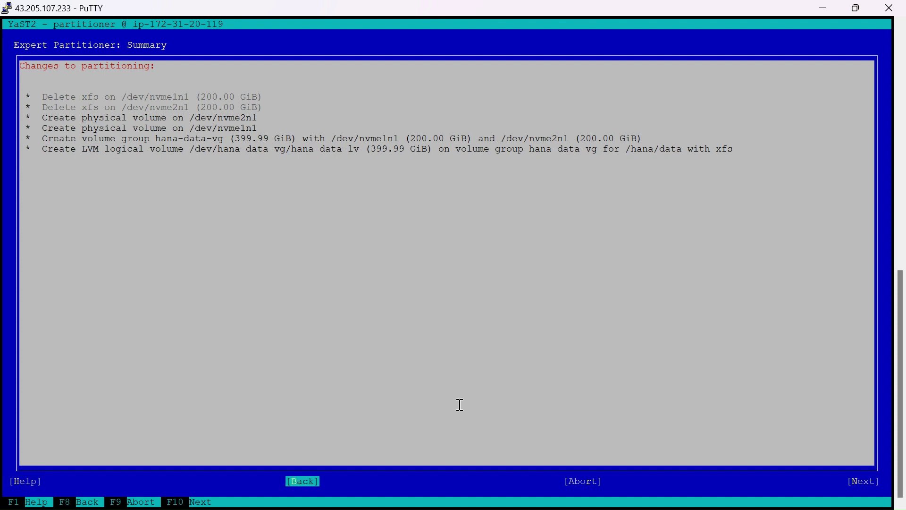
key("Tab")
key("Tab")
key("Return")
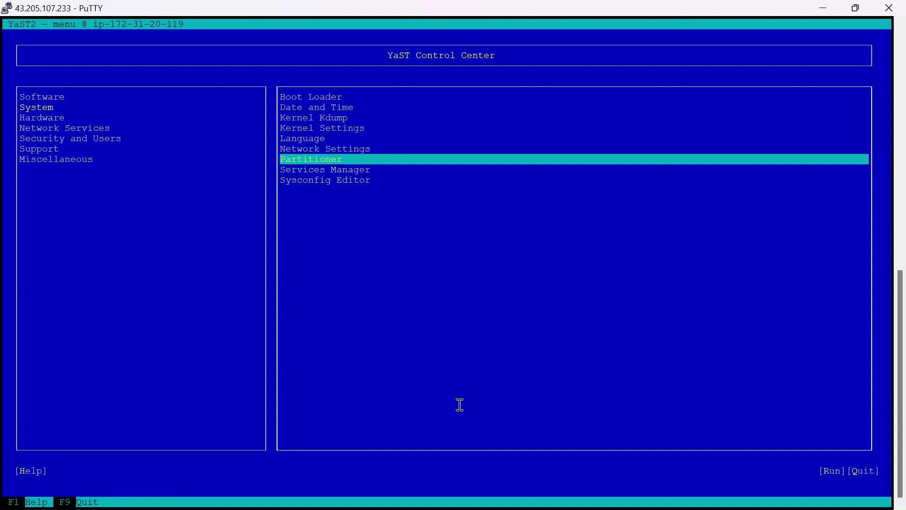
key("Tab")
key("Tab")
key("Tab")
key("Return")
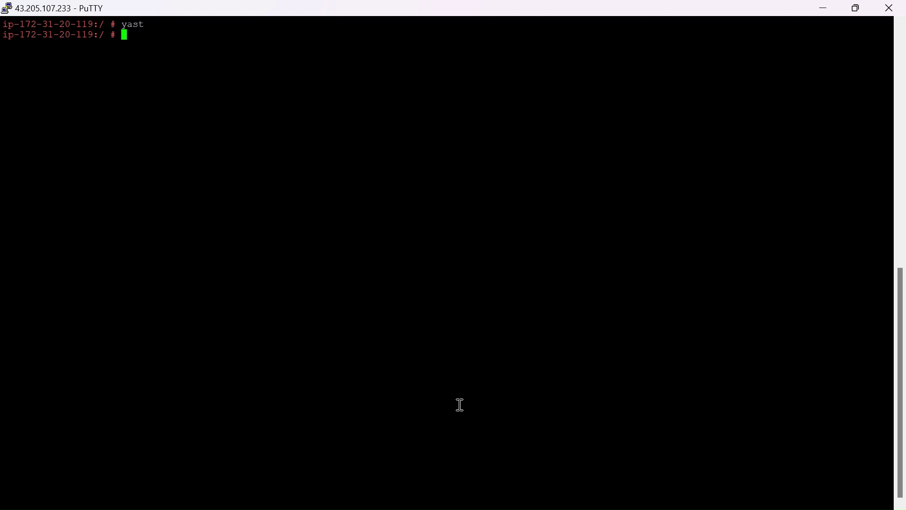
Run df -h, then list /hana/data to confirm the new mount is empty.
type("df -h")
key("Return")
type("c")
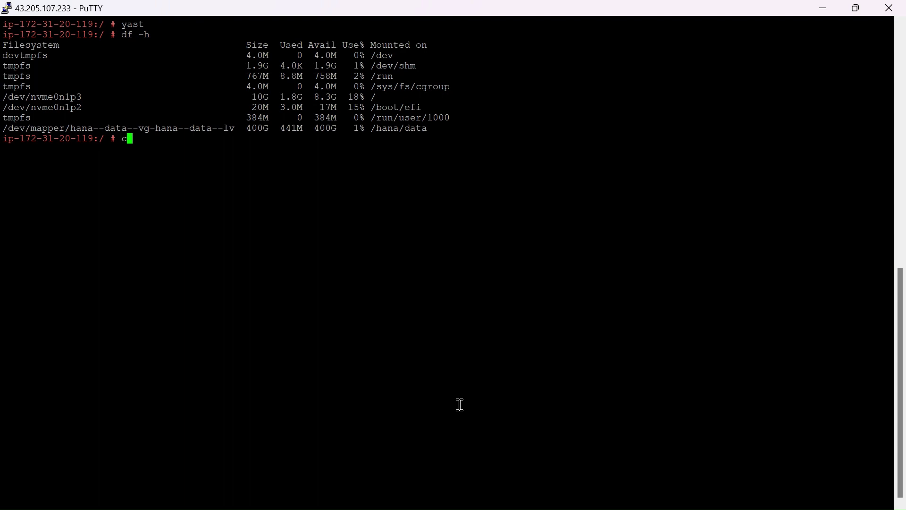
type("d /")
type("hana/da")
key("Tab")
key("Return")
type("ll")
key("Return")
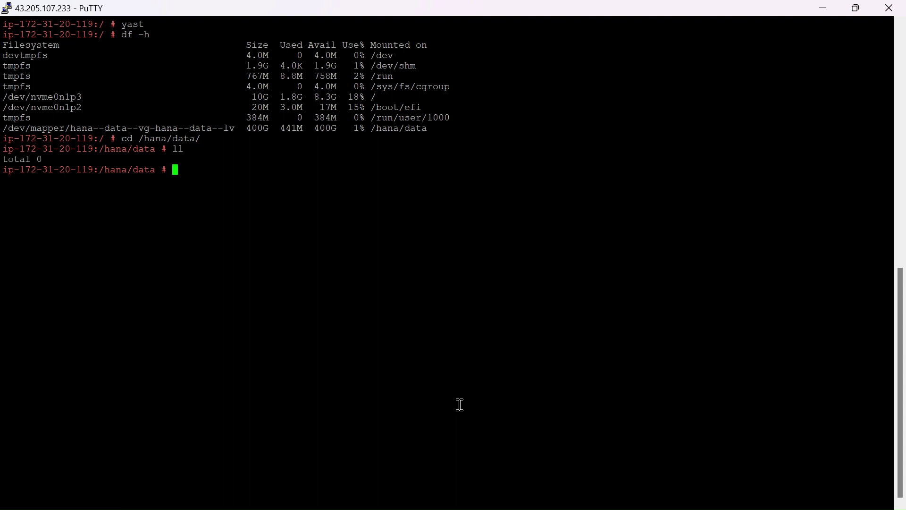
type("cd /")
Return to / and run lsblk to see hana-data-lv spanning nvme1n1 and nvme2n1.
key("Return")
type("lsblk")
key("Return")
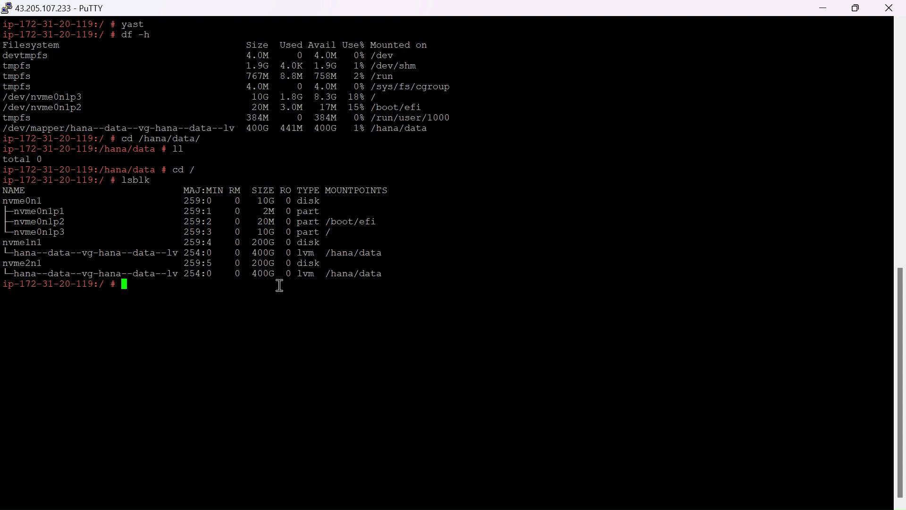
Print /etc/fstab to check the hana-data-lv XFS entry for /hana/data, then rerun df -h.
type("cat /")
type("etc/fst")
type("ab")
key("Return")
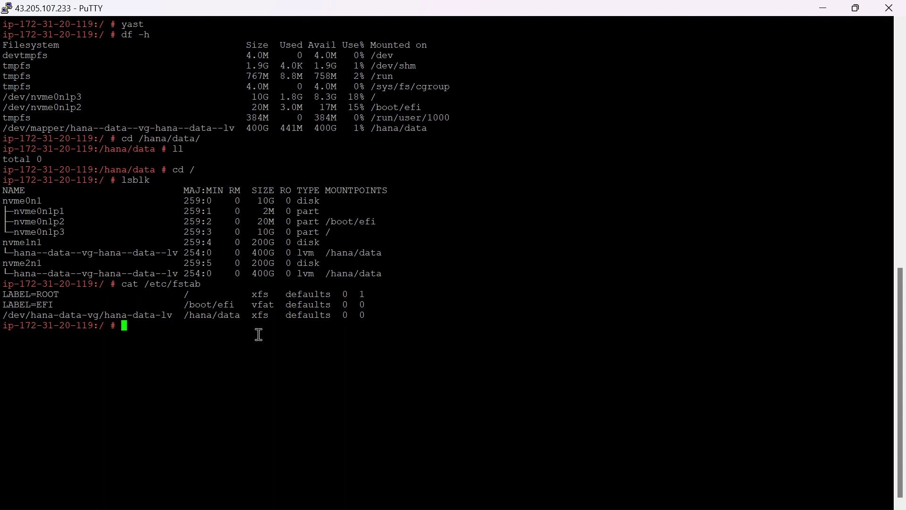
type("df -h")
key("Return")
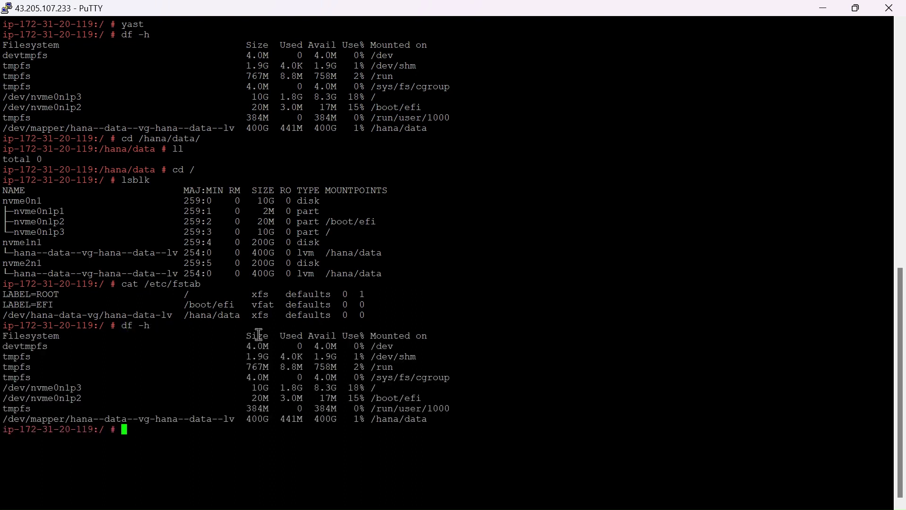